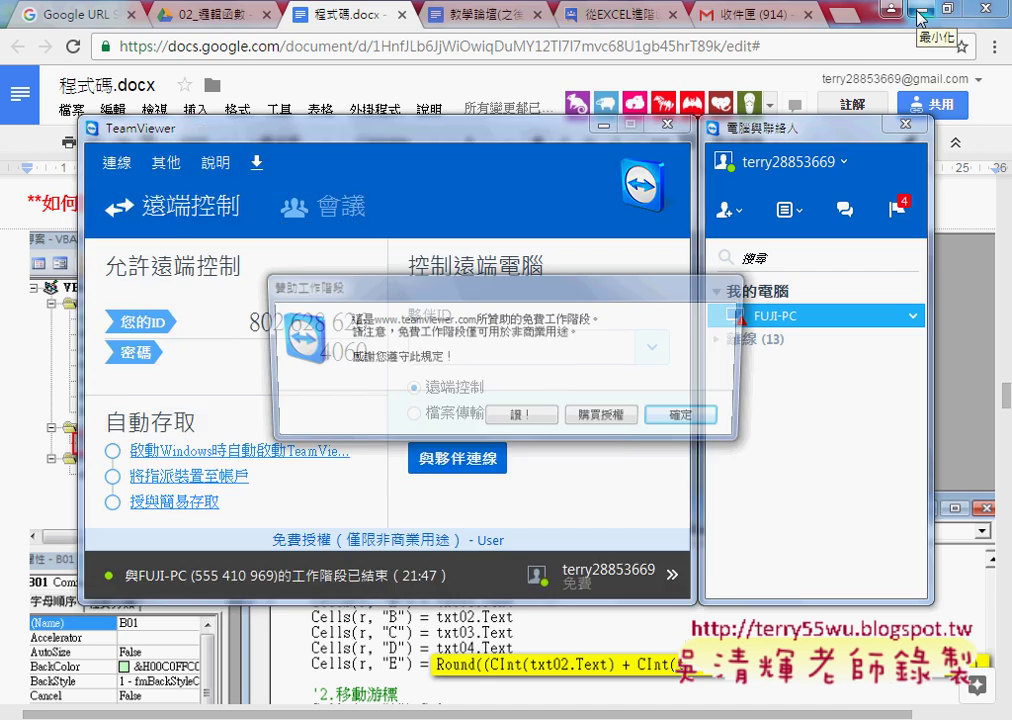
# - Minimize the browser and dismiss the TeamViewer session notice to reveal the Excel workbook
pyautogui.click(919, 14)
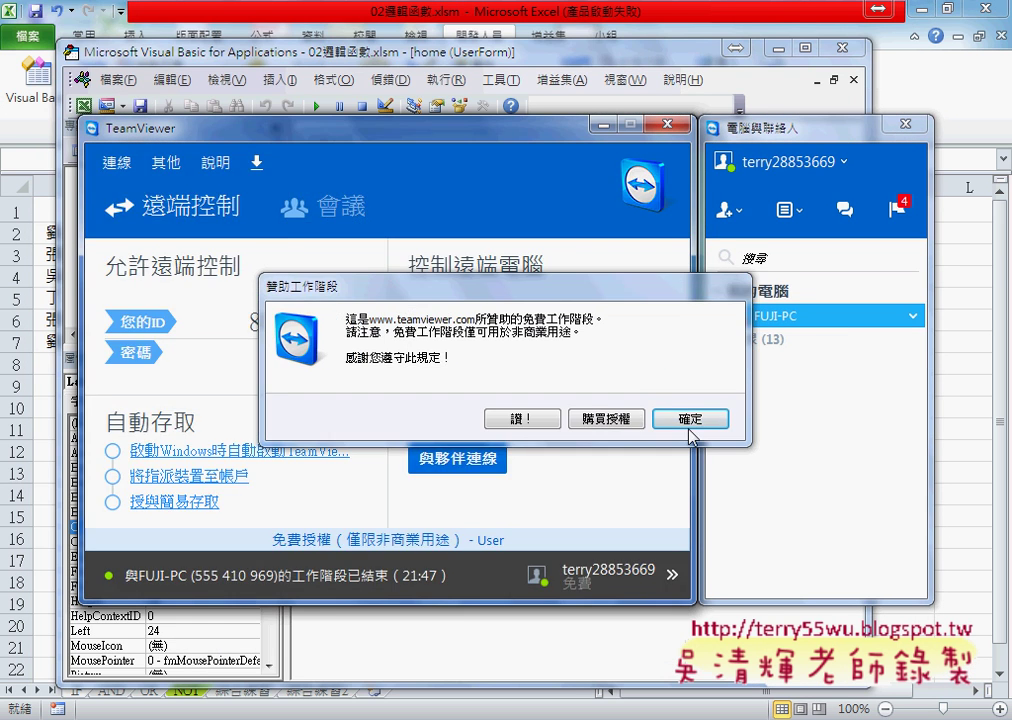
pyautogui.click(690, 419)
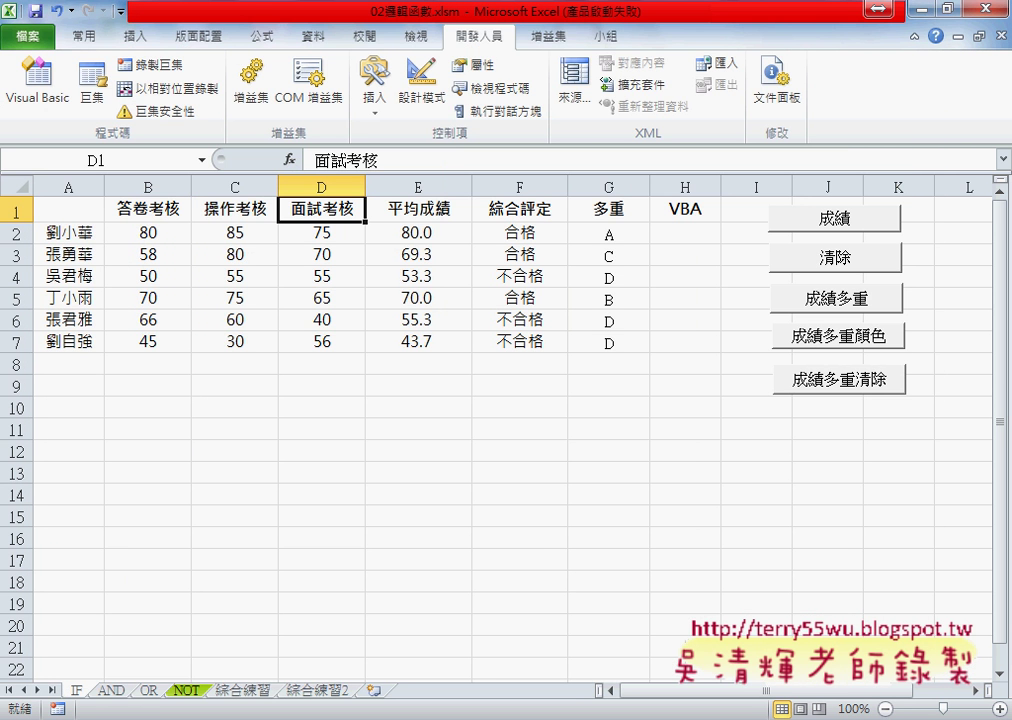
# - In the VBA editor, test-run the 成績系統 UserForm, close it, then select home
pyautogui.hotkey('alt', 'F11')
pyautogui.click(440, 181)
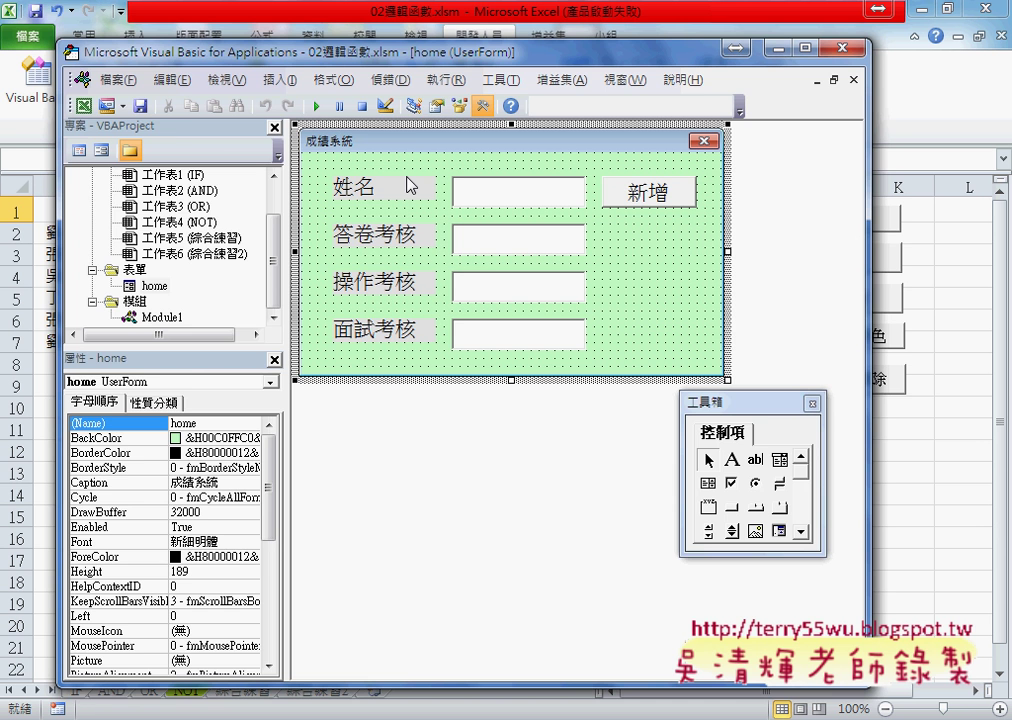
pyautogui.click(317, 105)
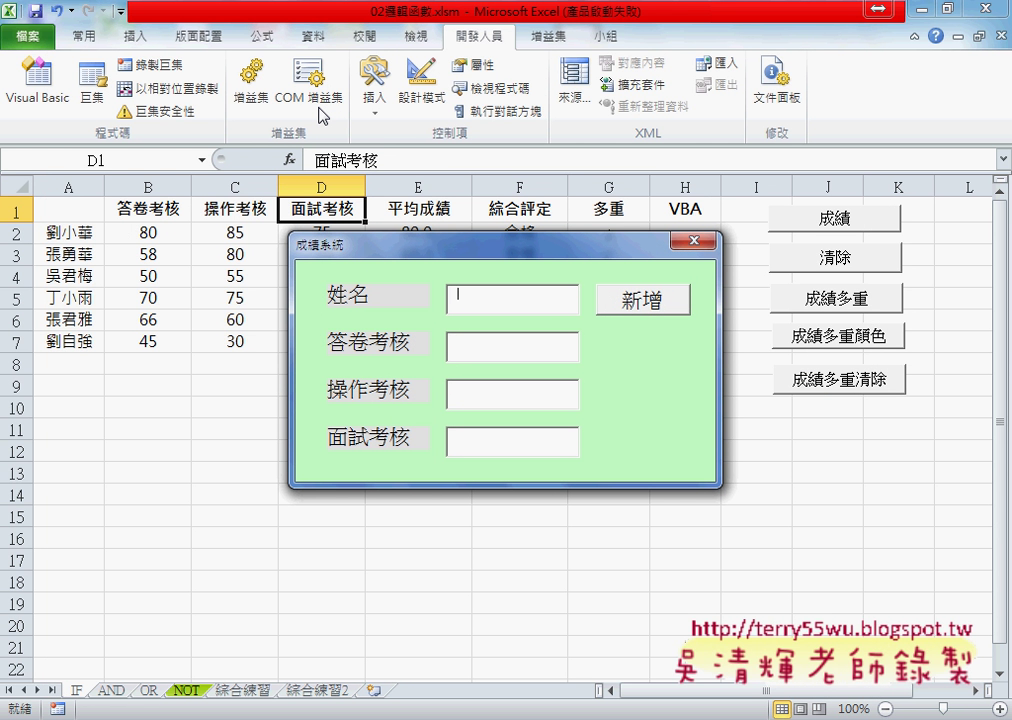
pyautogui.click(693, 241)
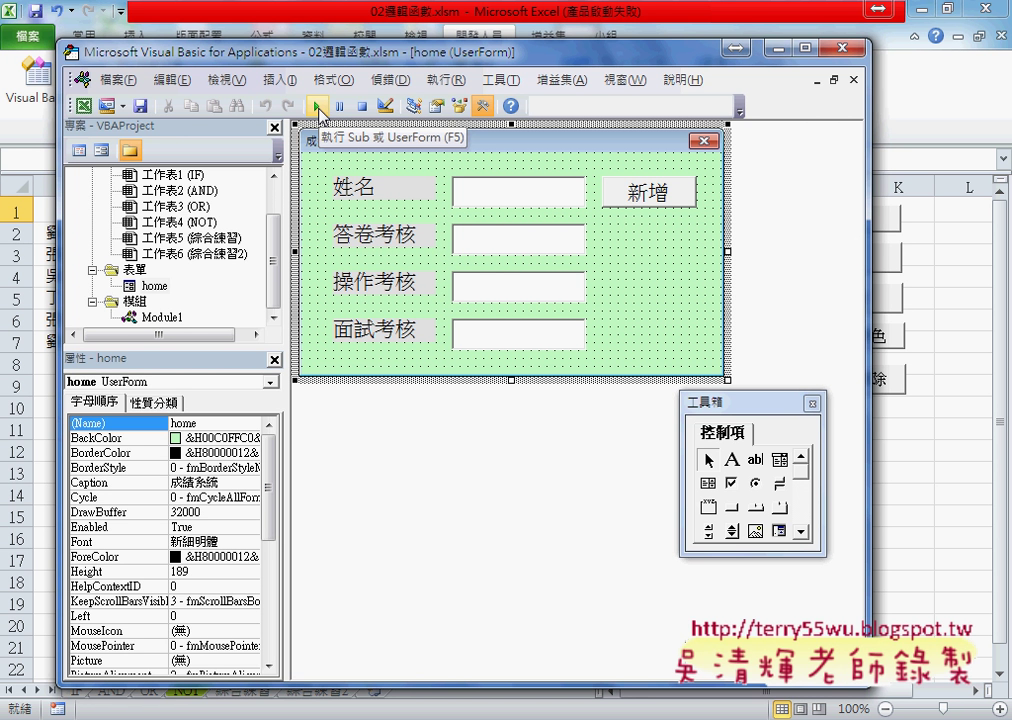
pyautogui.click(155, 286)
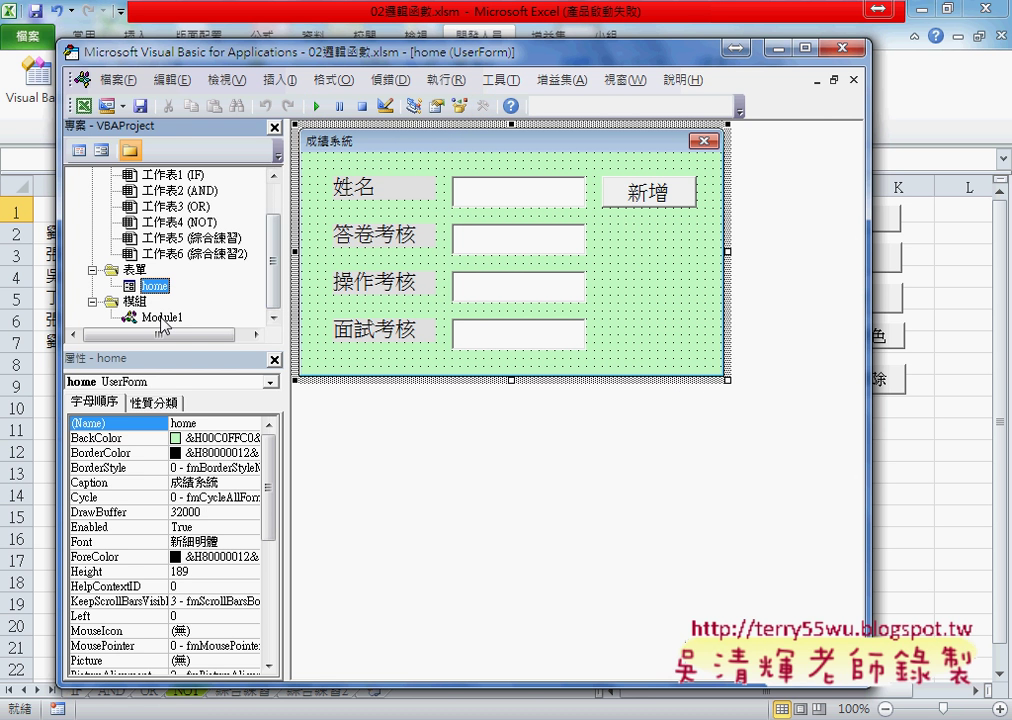
# - Open Module1's code and place the cursor below the last grade function
pyautogui.click(160, 318)
pyautogui.doubleClick(161, 320)
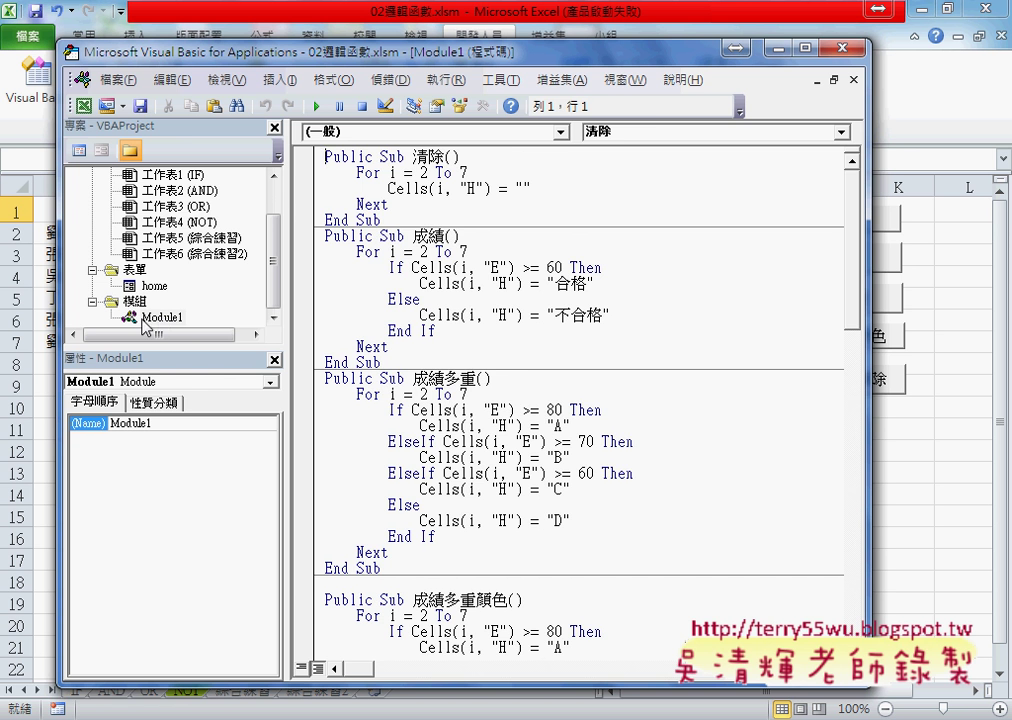
pyautogui.moveTo(854, 289); pyautogui.dragTo(852, 600)
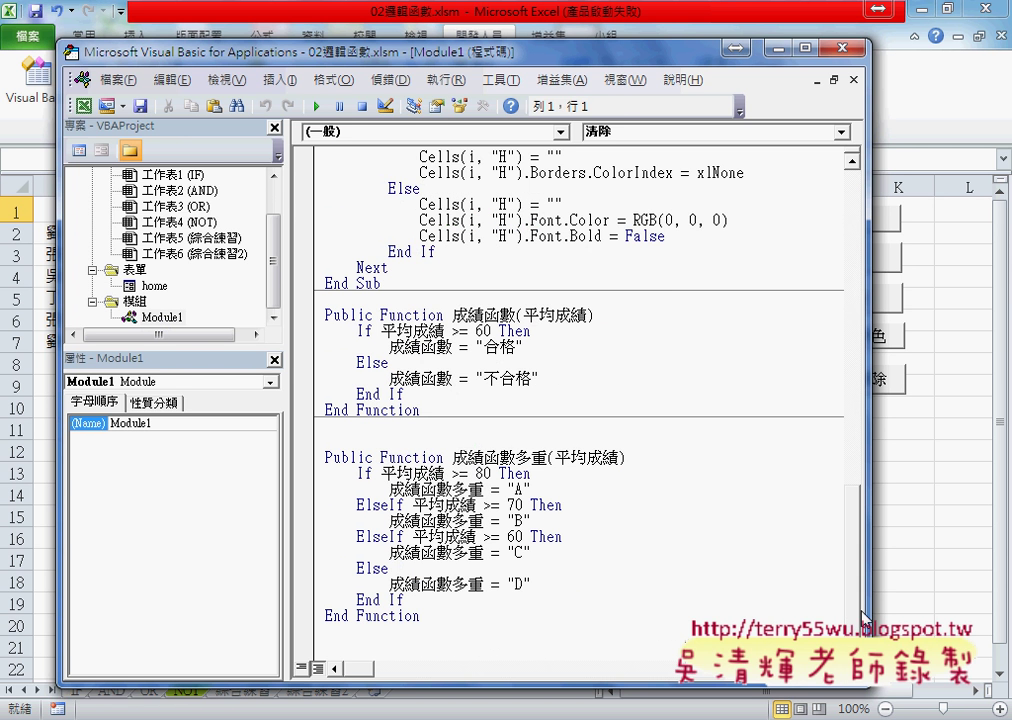
pyautogui.click(553, 634)
# - Insert a new Public Sub procedure named 啟動表單
pyautogui.click(279, 79)
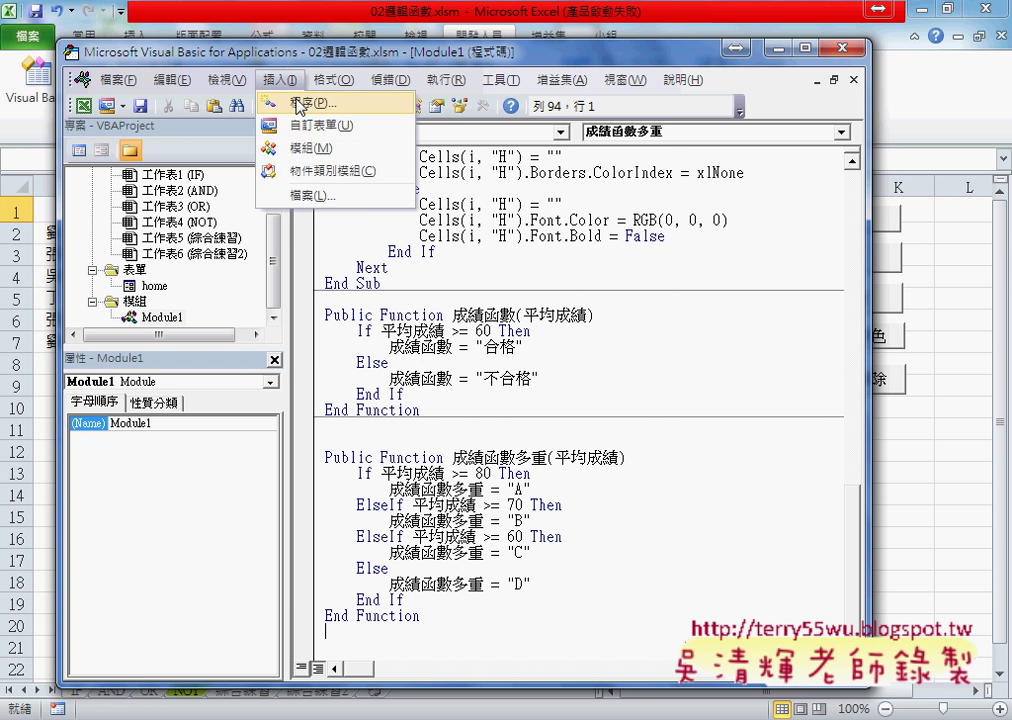
pyautogui.click(300, 100)
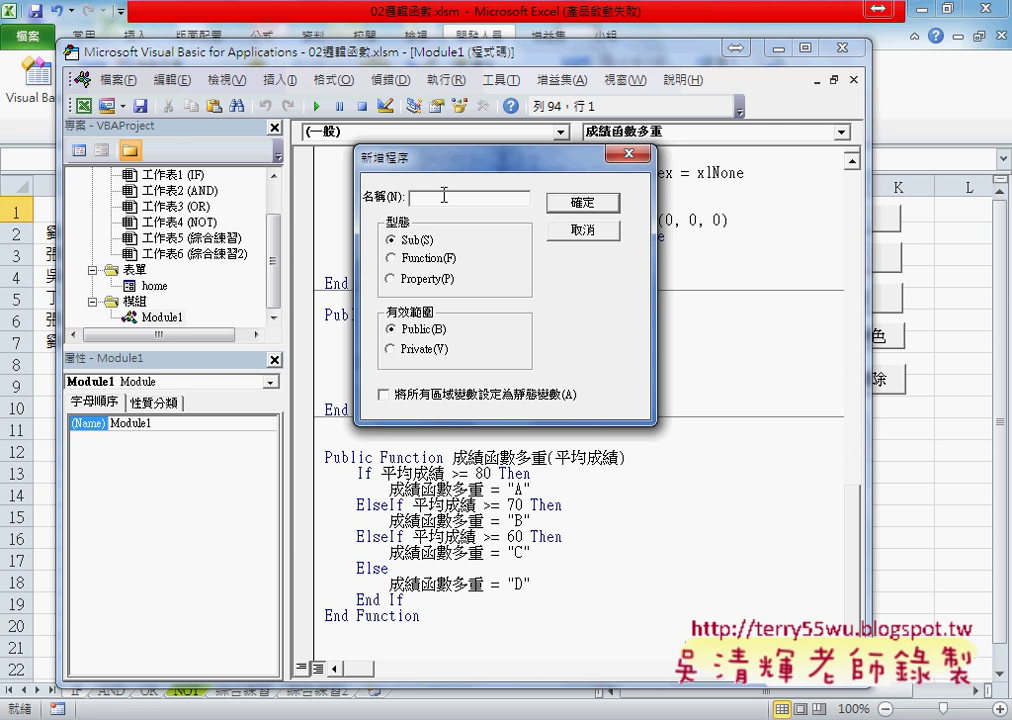
pyautogui.click(444, 196)
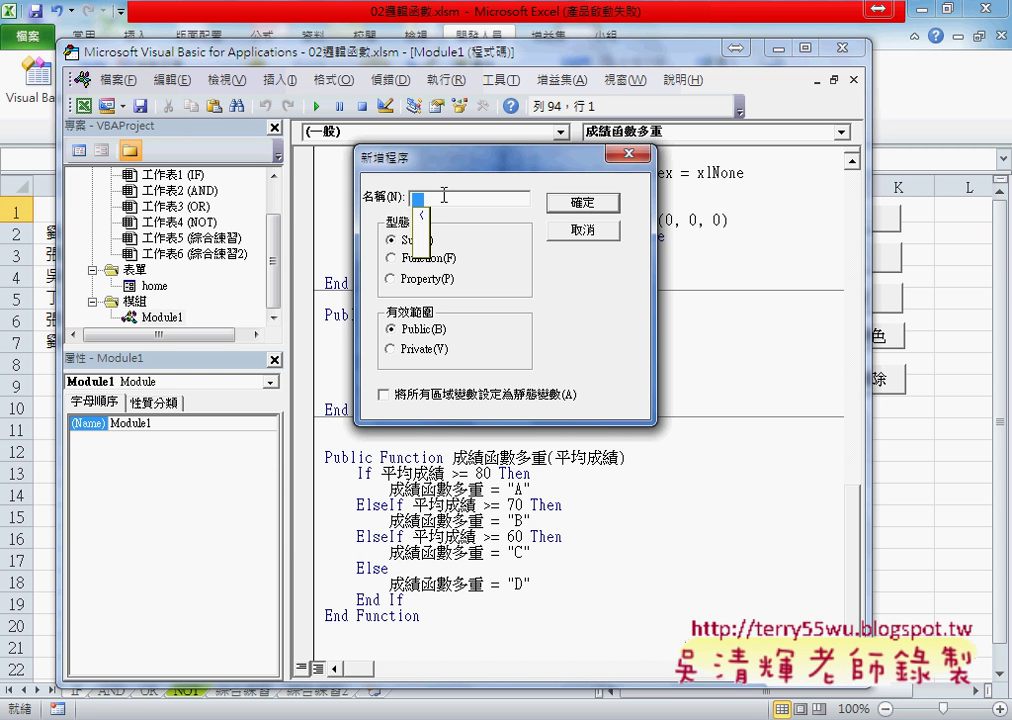
pyautogui.write('啟動ㄎ')
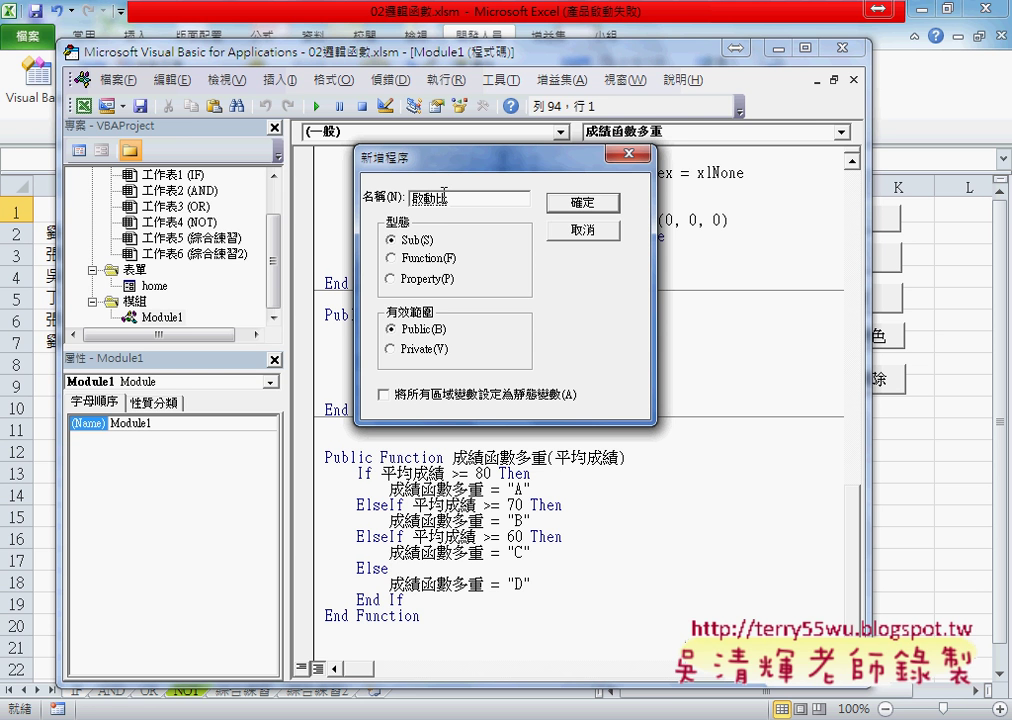
pyautogui.press('BackSpace')
pyautogui.write('ㄗ')
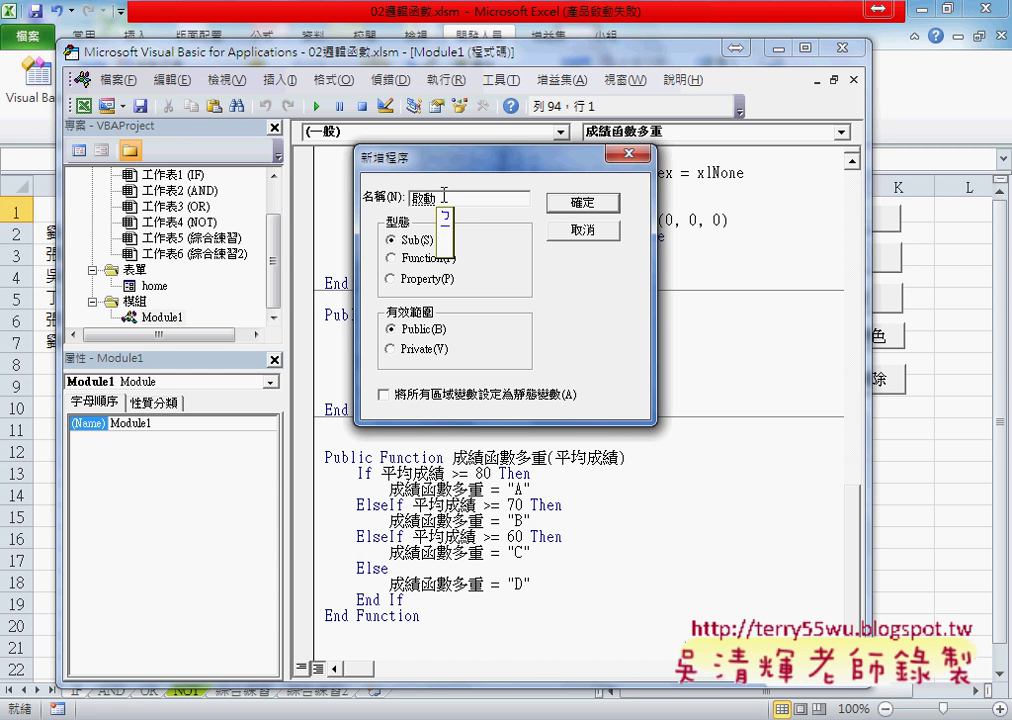
pyautogui.write('ㄠ')
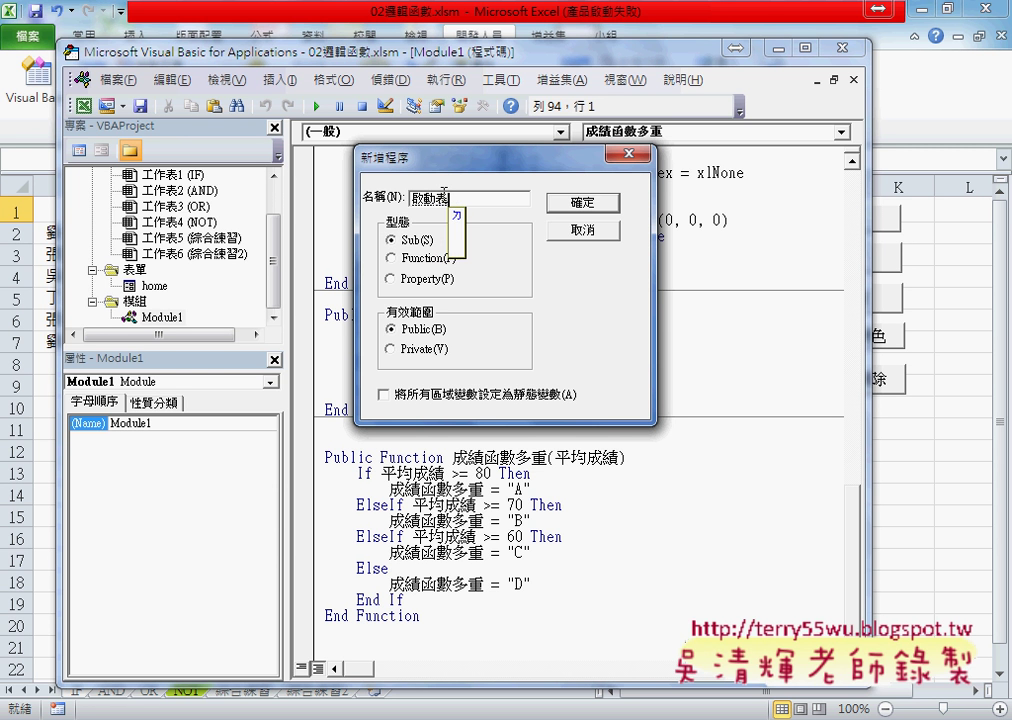
pyautogui.write('表單')
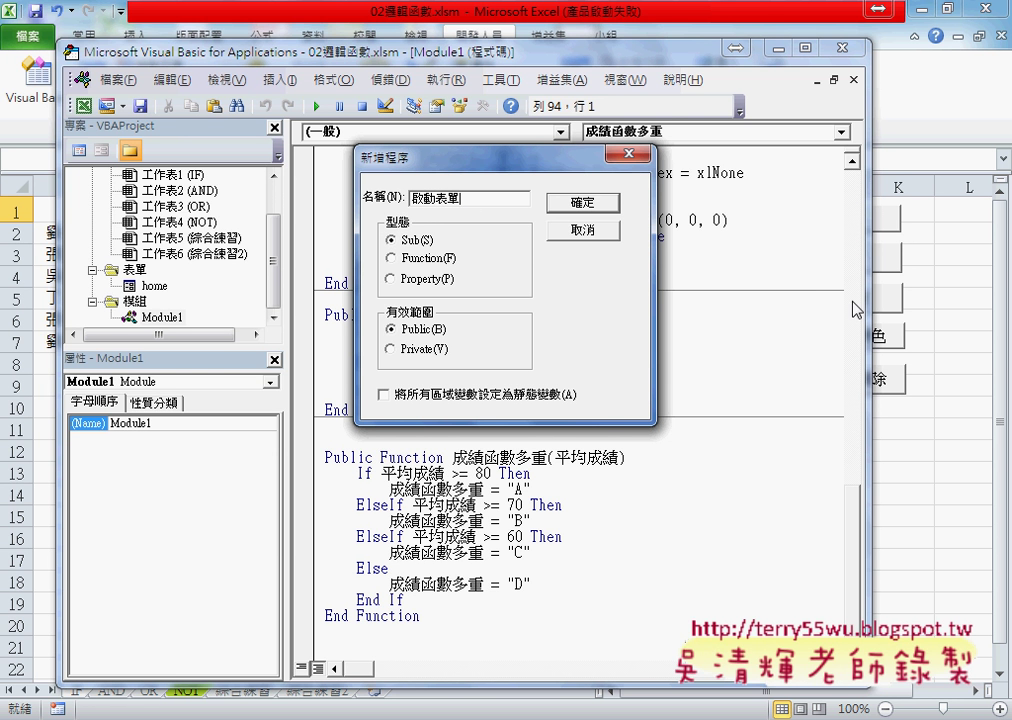
pyautogui.click(585, 202)
# - Write an indented home.Show line in Sub 啟動表單, test-run it, and close the form
pyautogui.press('Tab')
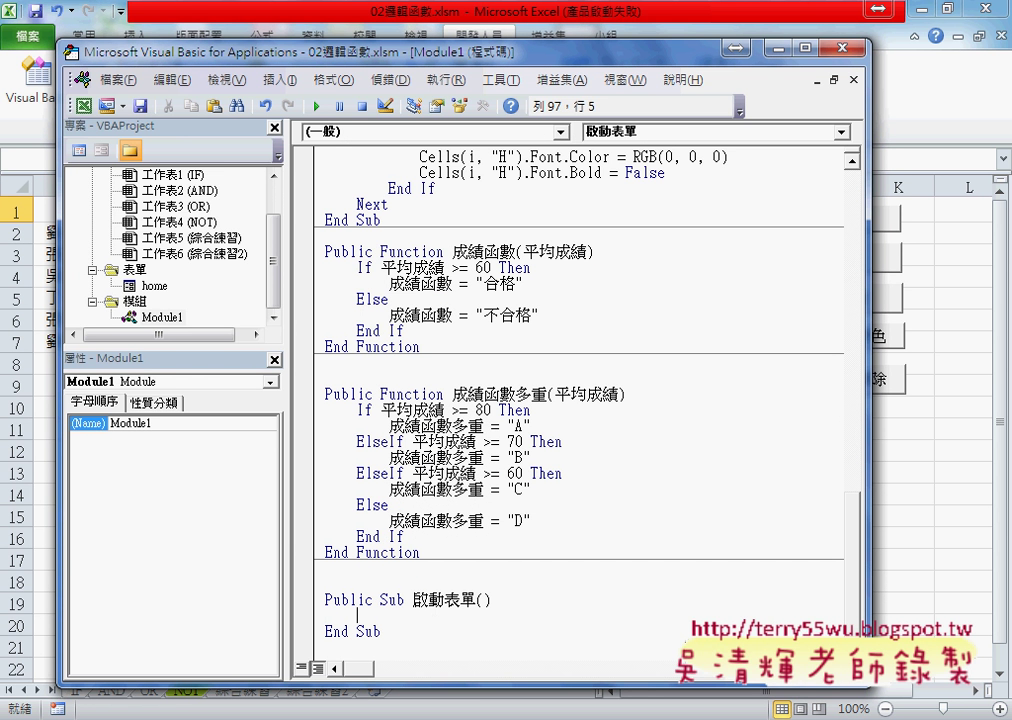
pyautogui.write('h')
pyautogui.write('ome')
pyautogui.write('.')
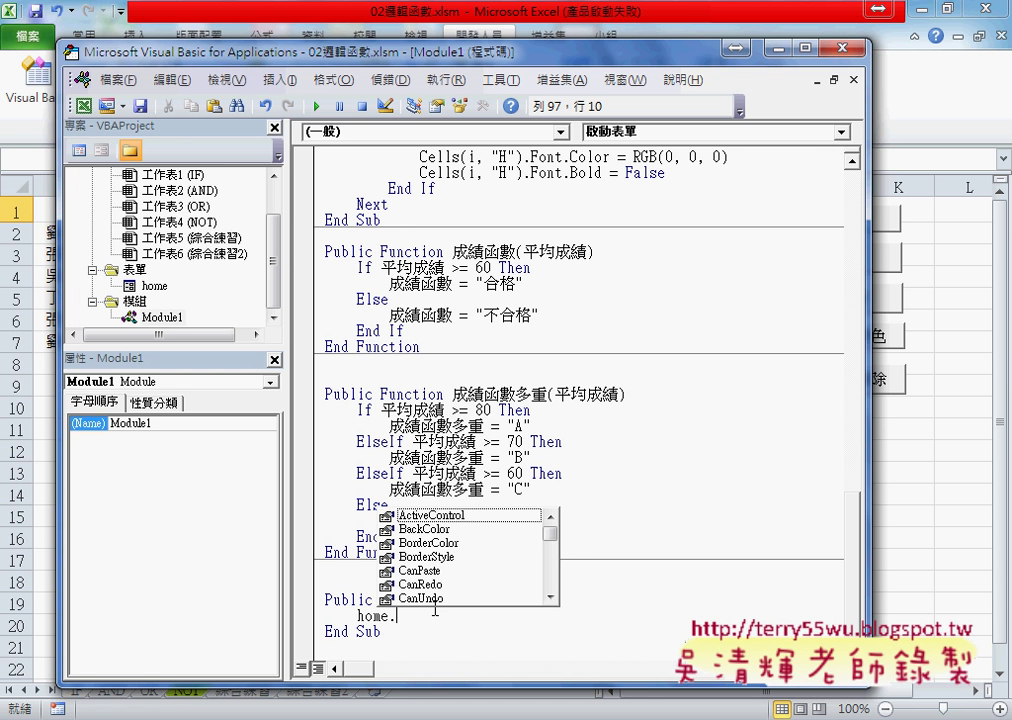
pyautogui.write('sh')
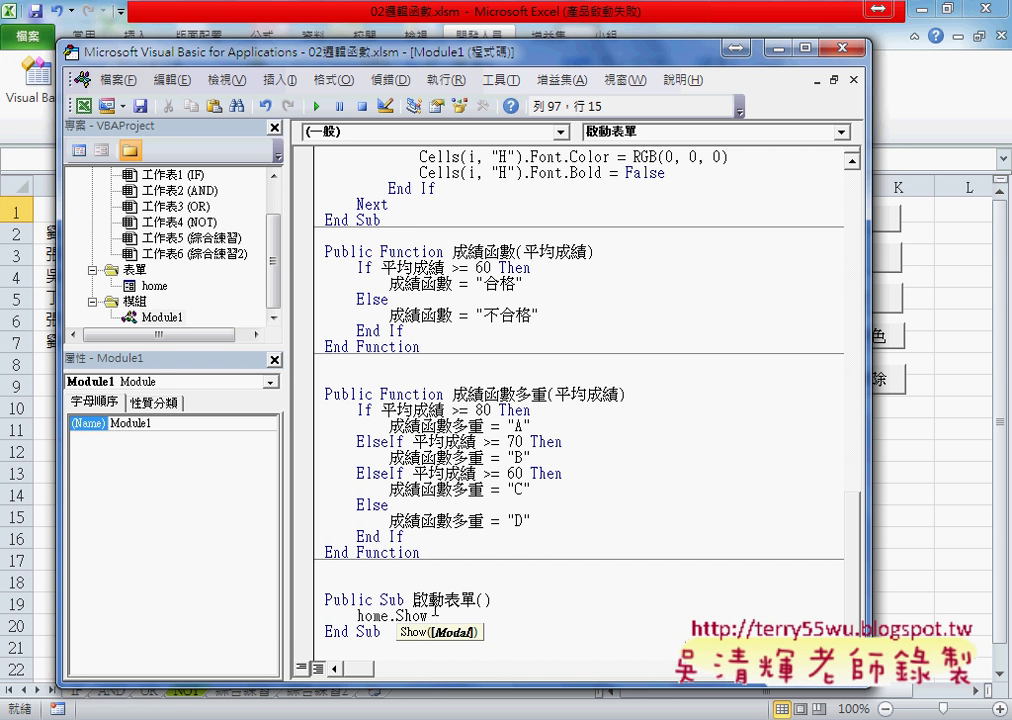
pyautogui.press('BackSpace')
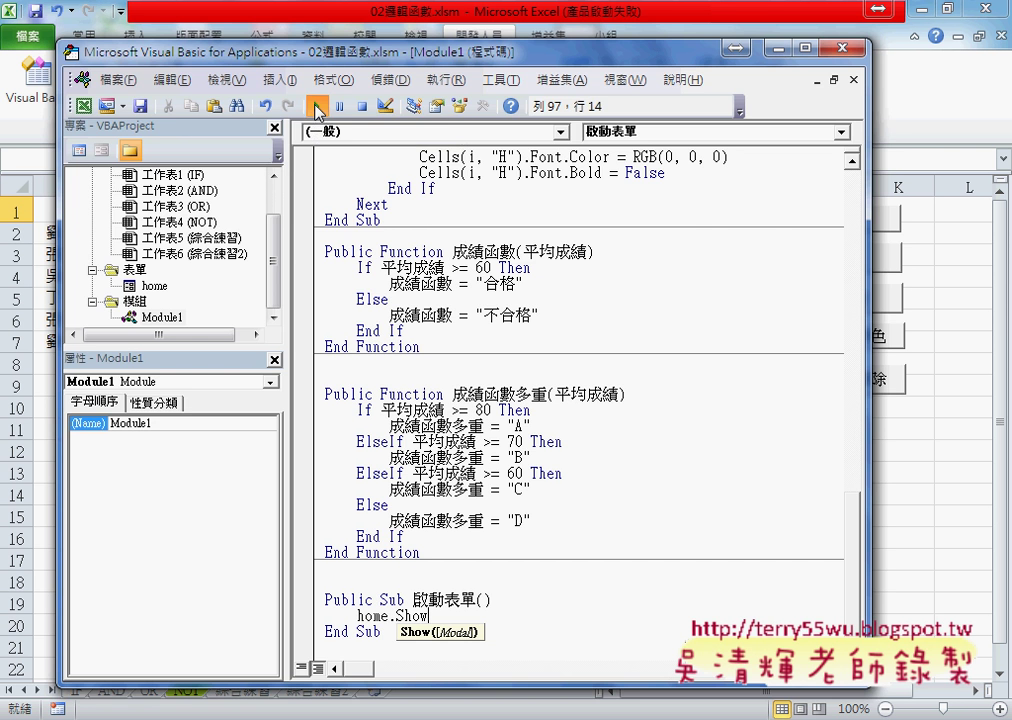
pyautogui.click(318, 108)
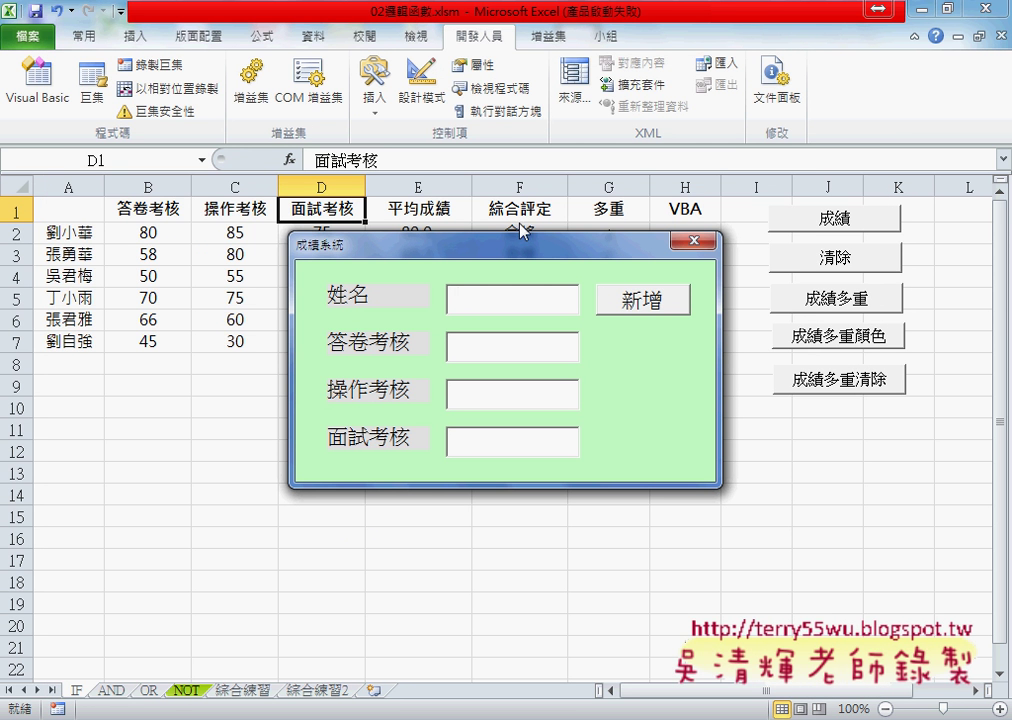
pyautogui.click(706, 240)
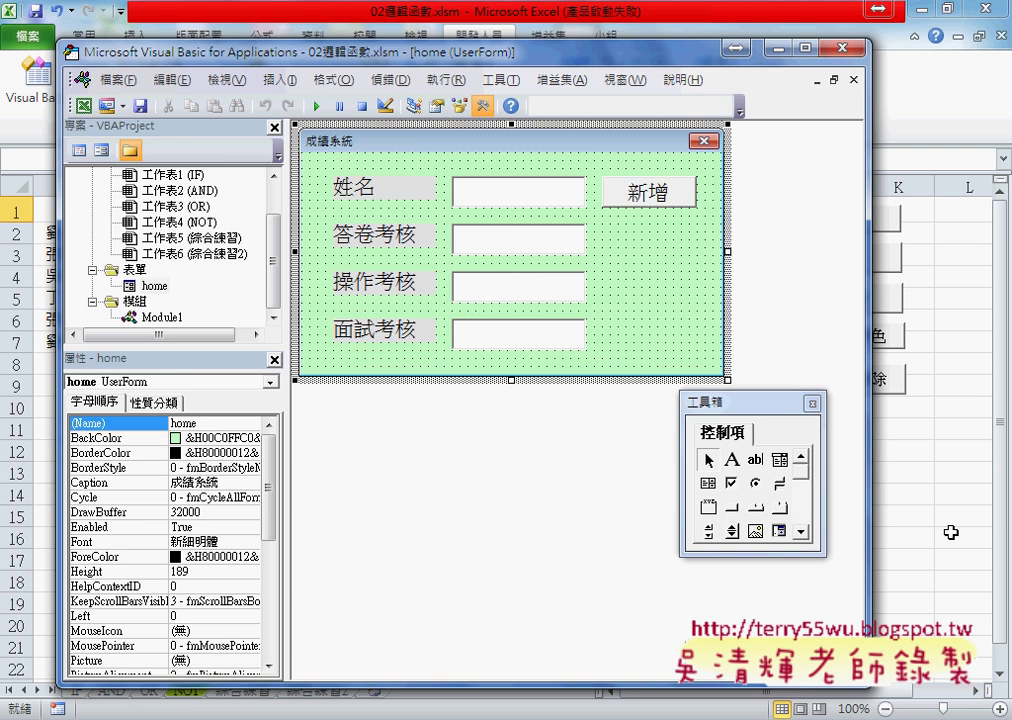
# - Paste a copy of the 成績多重清除 button below the existing buttons on the NOT sheet
pyautogui.click(950, 516)
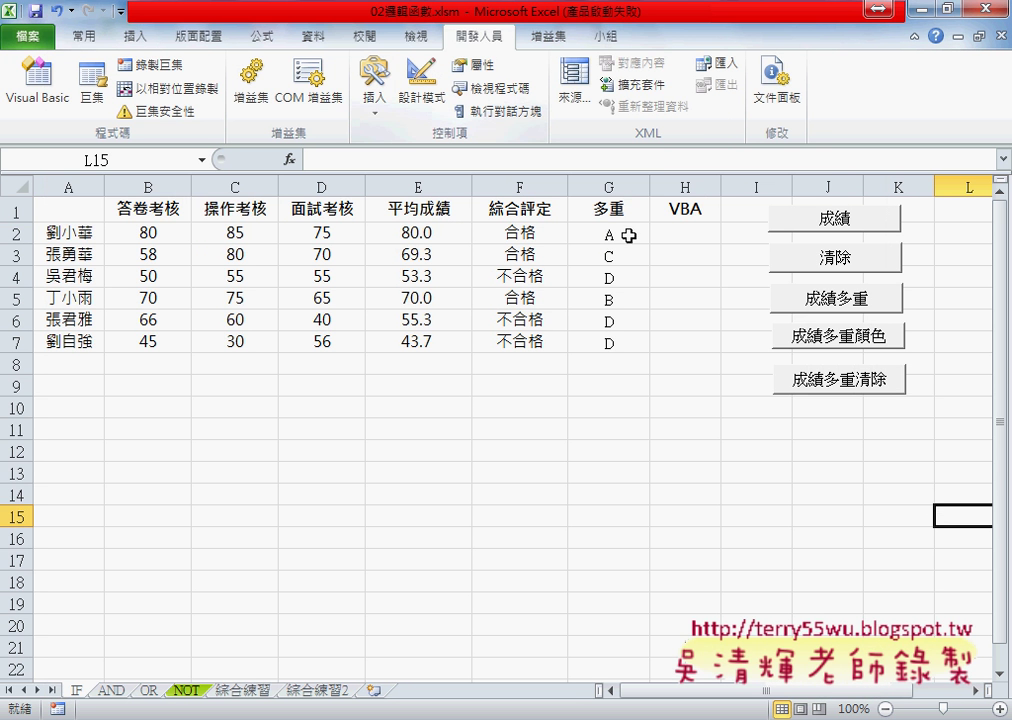
pyautogui.rightClick(835, 382)
pyautogui.click(817, 436)
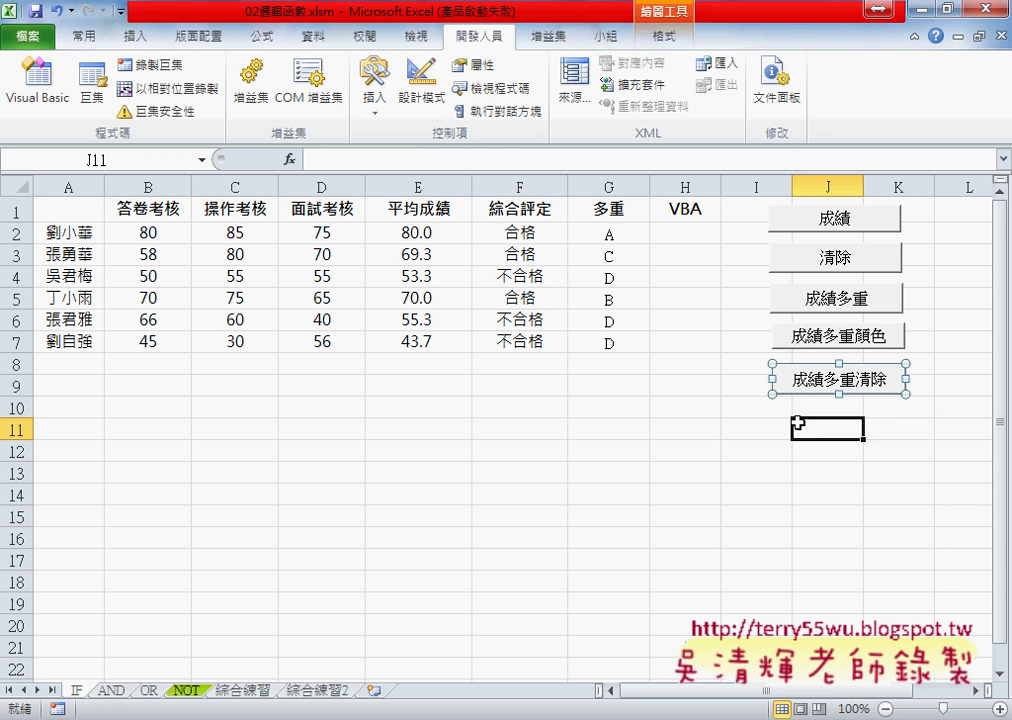
pyautogui.hotkey('ctrl', 'v')
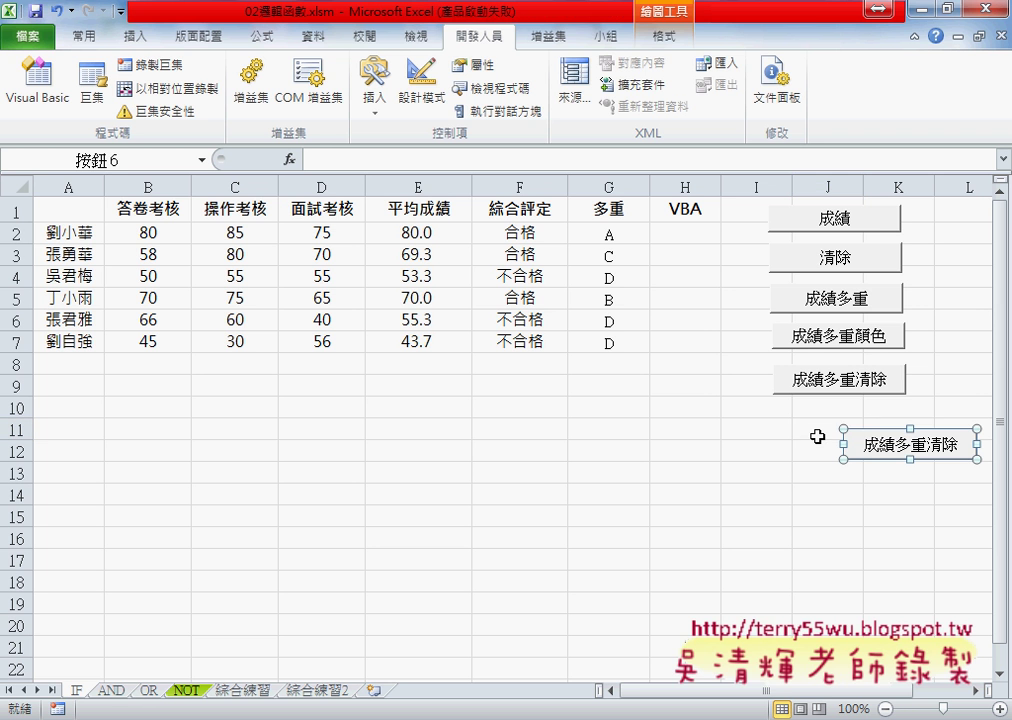
pyautogui.moveTo(850, 436); pyautogui.dragTo(815, 409)
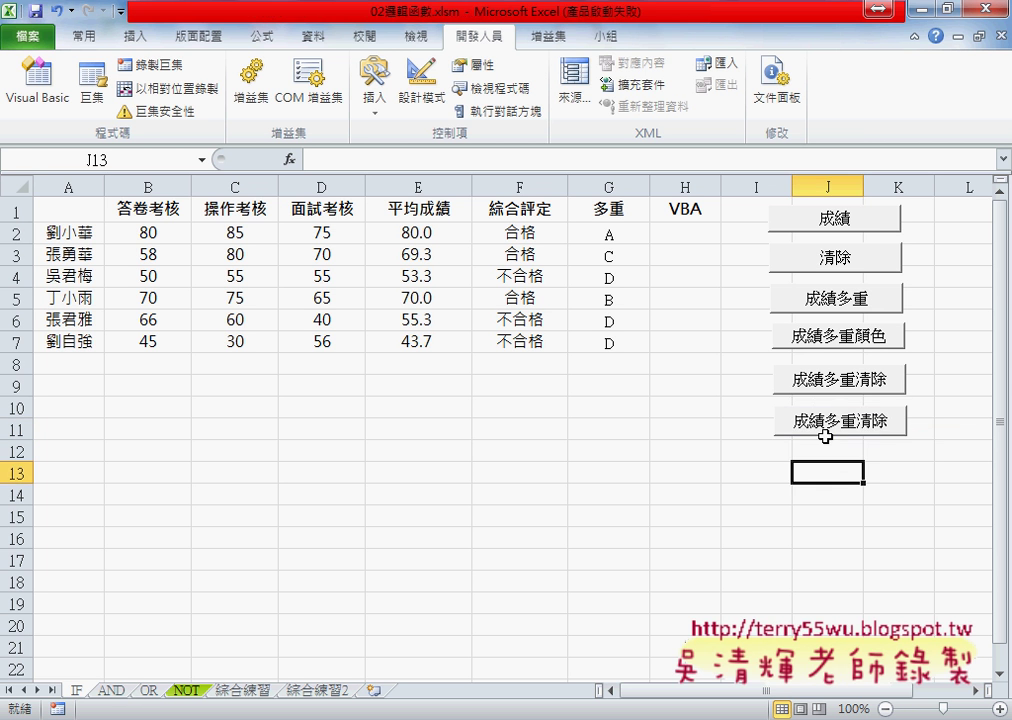
# - Assign the 啟動表單 macro to the new button copy
pyautogui.rightClick(826, 426)
pyautogui.click(870, 591)
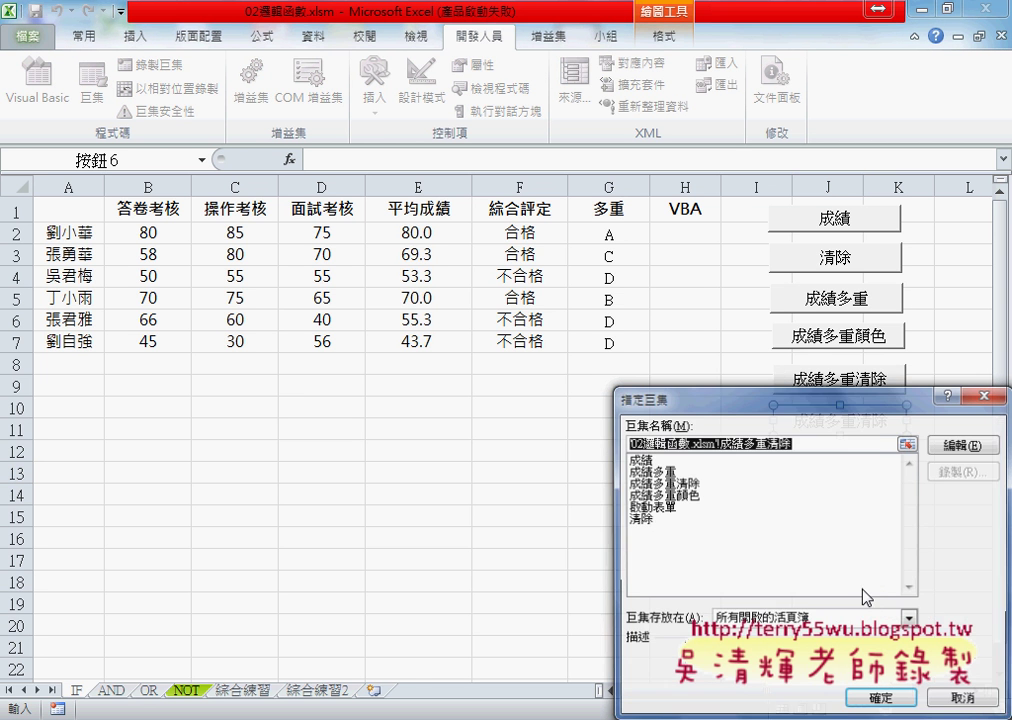
pyautogui.moveTo(690, 397); pyautogui.dragTo(332, 259)
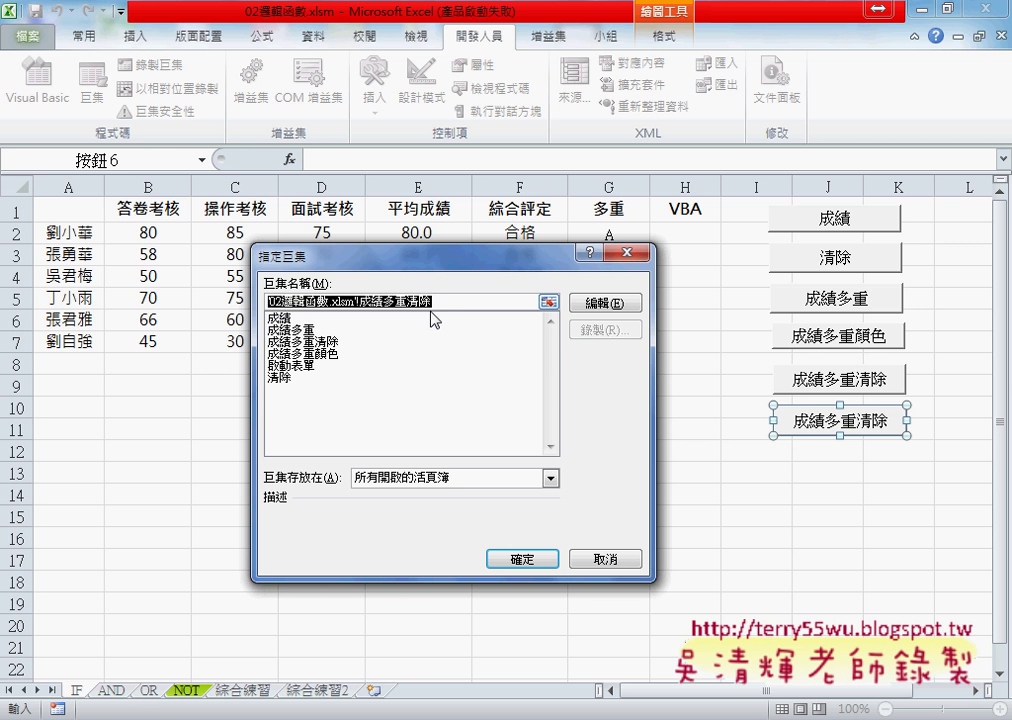
pyautogui.click(300, 365)
pyautogui.moveTo(287, 305); pyautogui.dragTo(220, 240)
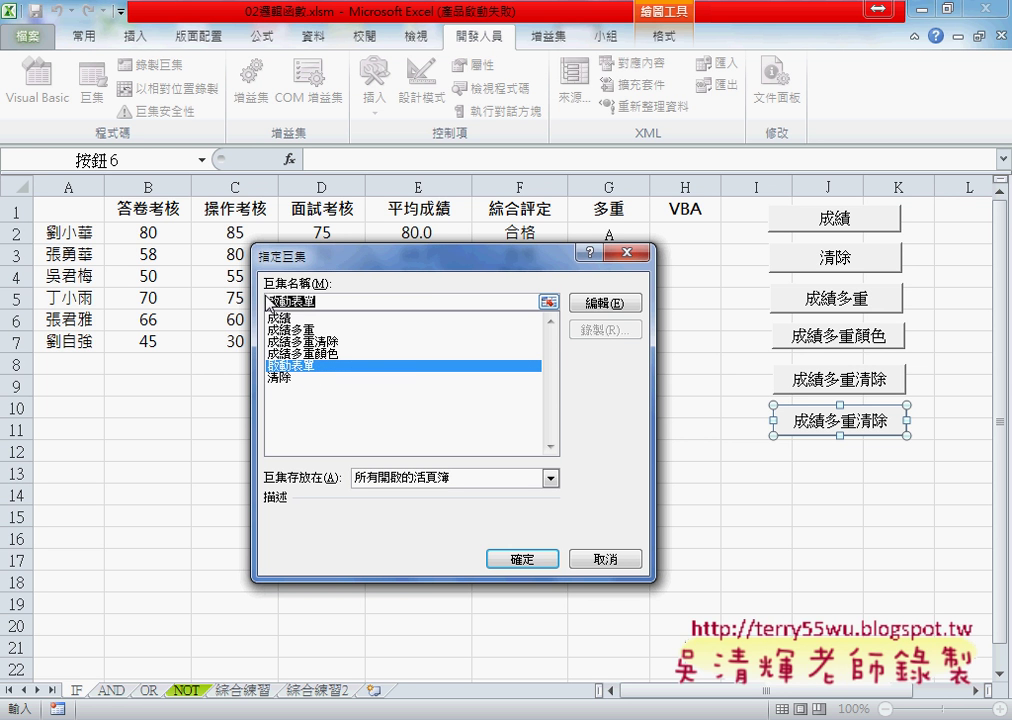
pyautogui.rightClick(234, 233)
pyautogui.click(268, 270)
pyautogui.click(522, 559)
# - Relabel the new button from 成績多重清除 to 啟動表單
pyautogui.click(806, 425)
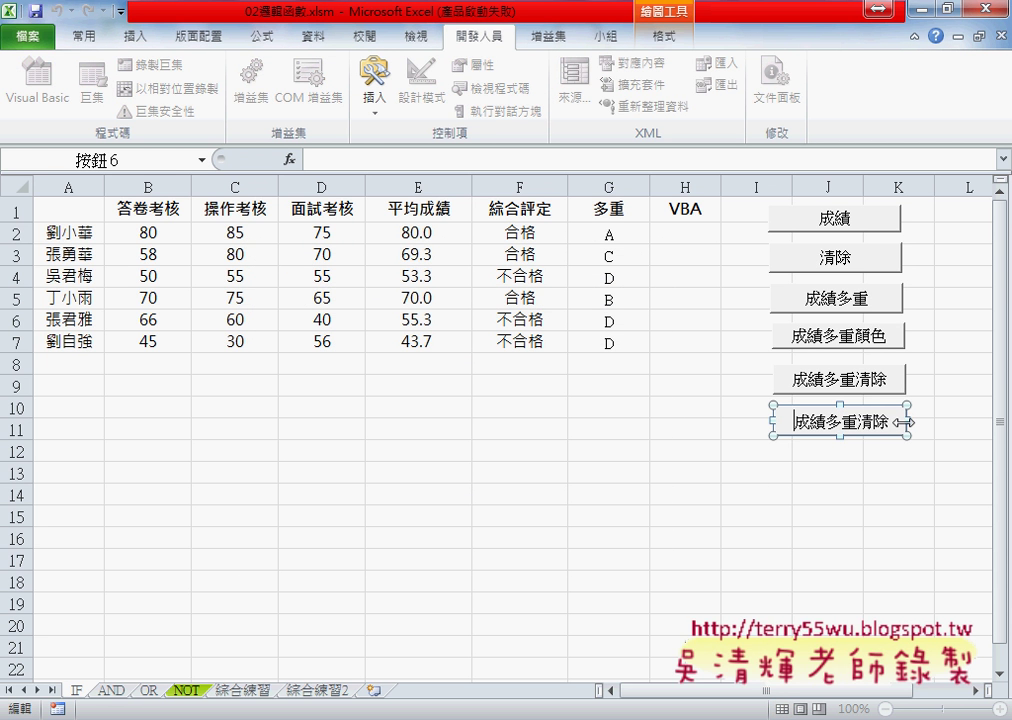
pyautogui.press('Delete')
pyautogui.press('Delete')
pyautogui.press('Delete')
pyautogui.press('Delete')
pyautogui.press('Delete')
pyautogui.press('Delete')
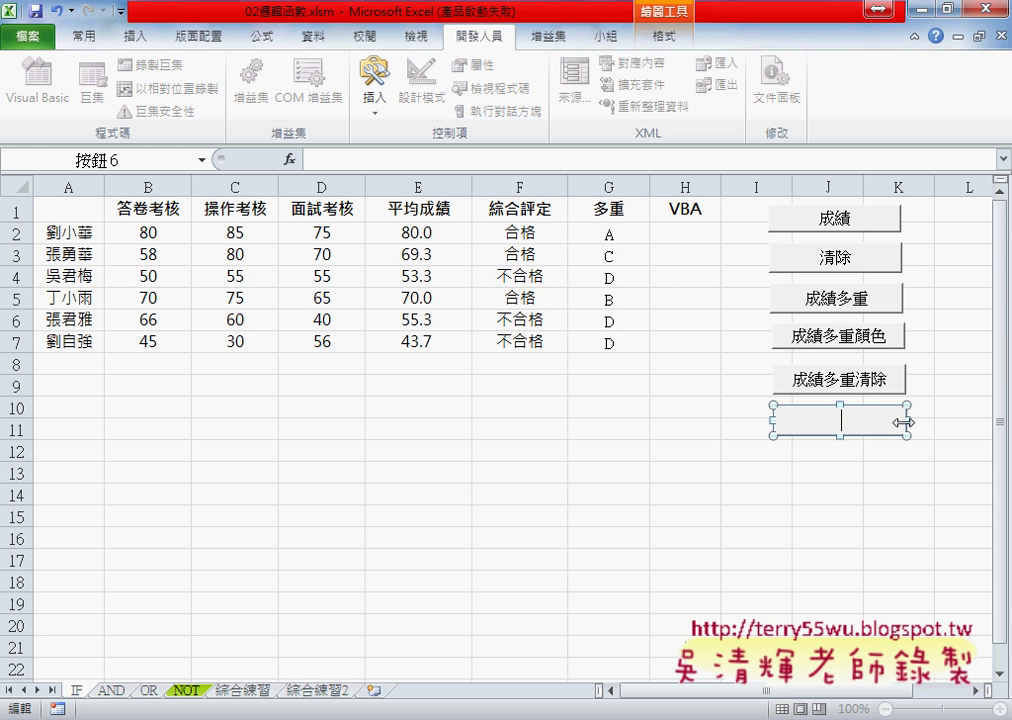
pyautogui.write('啟動表單')
pyautogui.click(900, 535)
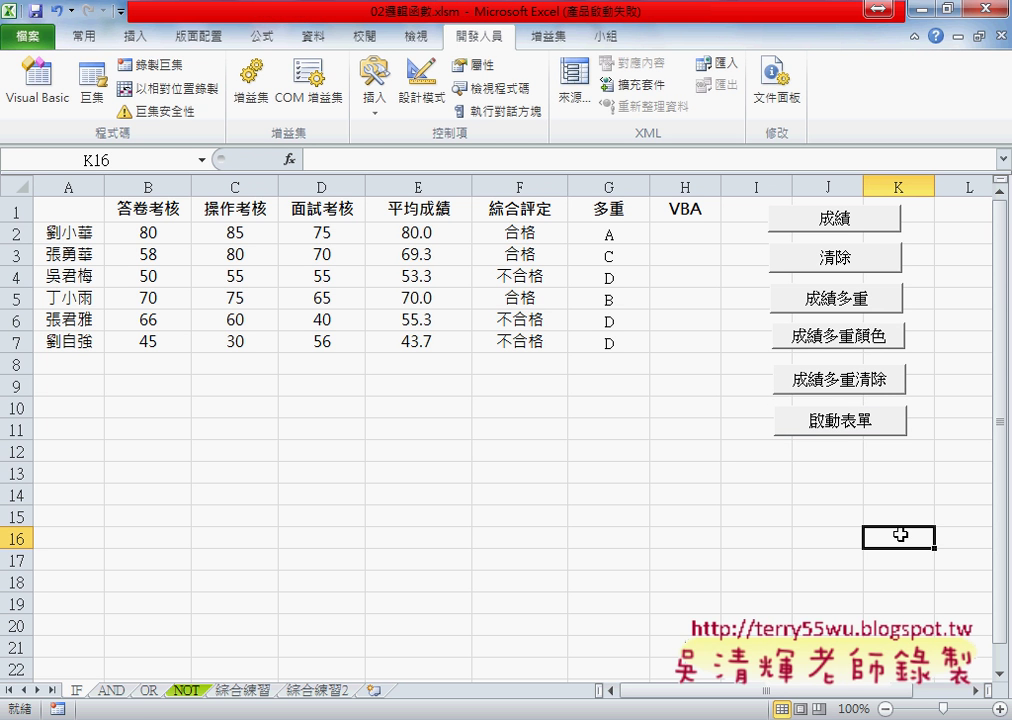
# - Launch the 成績系統 form from the 啟動表單 button three times, closing it in between
pyautogui.click(859, 424)
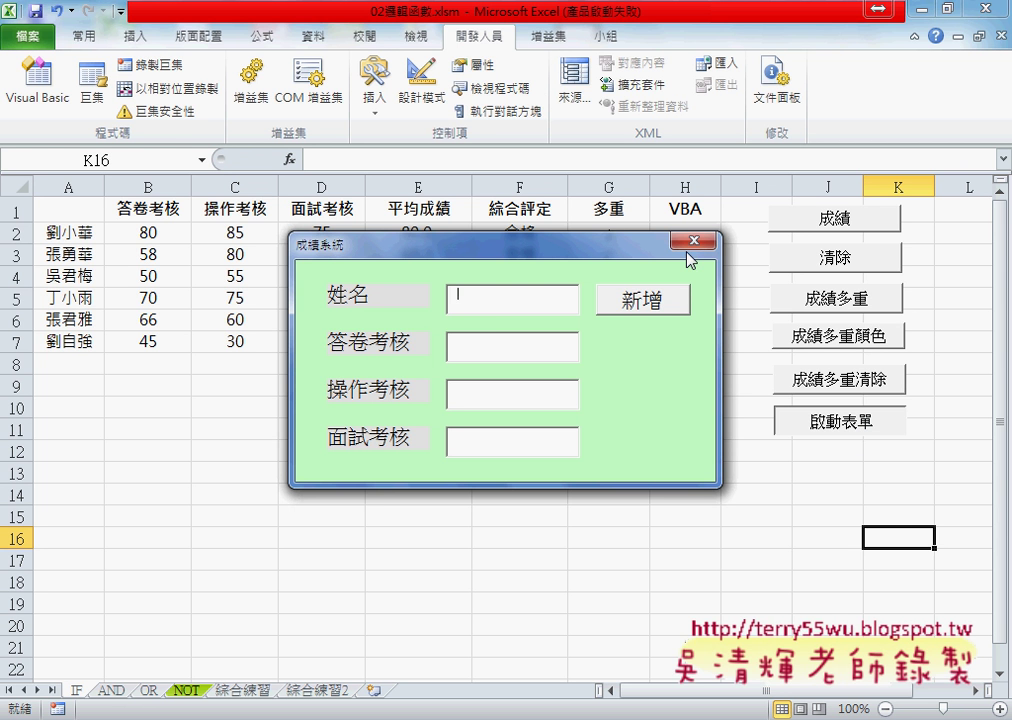
pyautogui.click(693, 241)
pyautogui.click(845, 422)
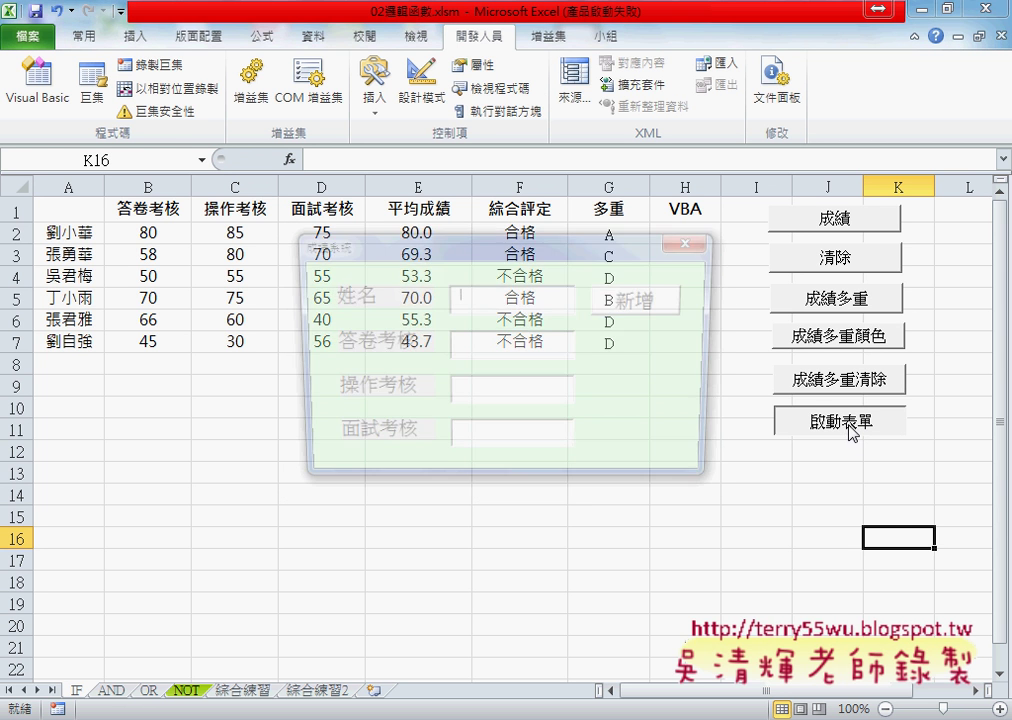
pyautogui.click(688, 242)
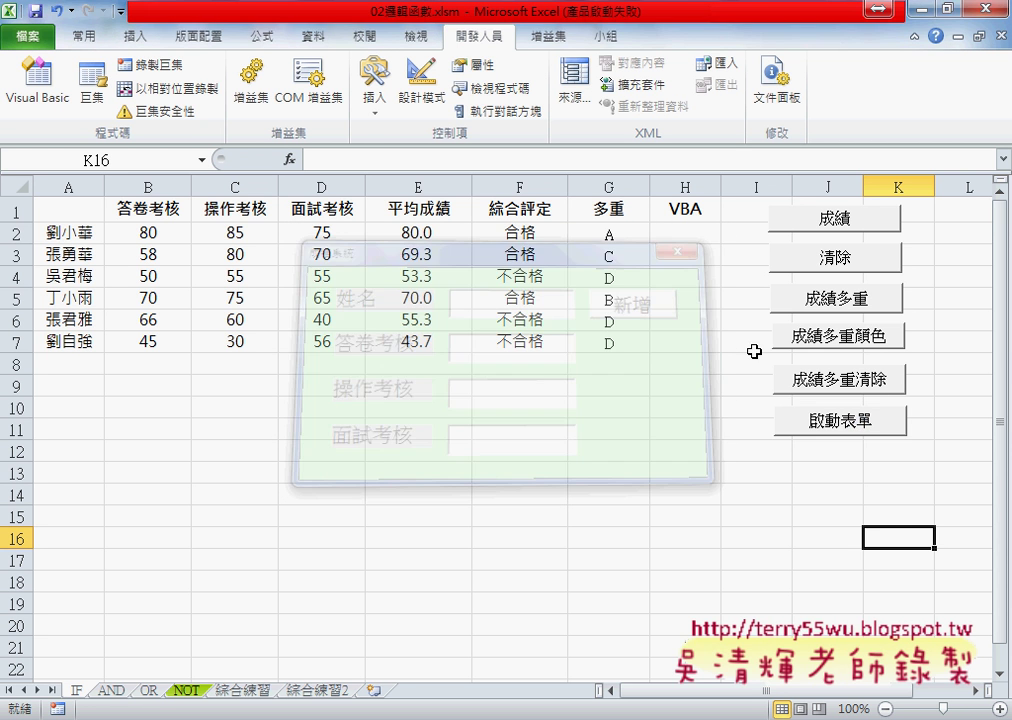
pyautogui.click(835, 423)
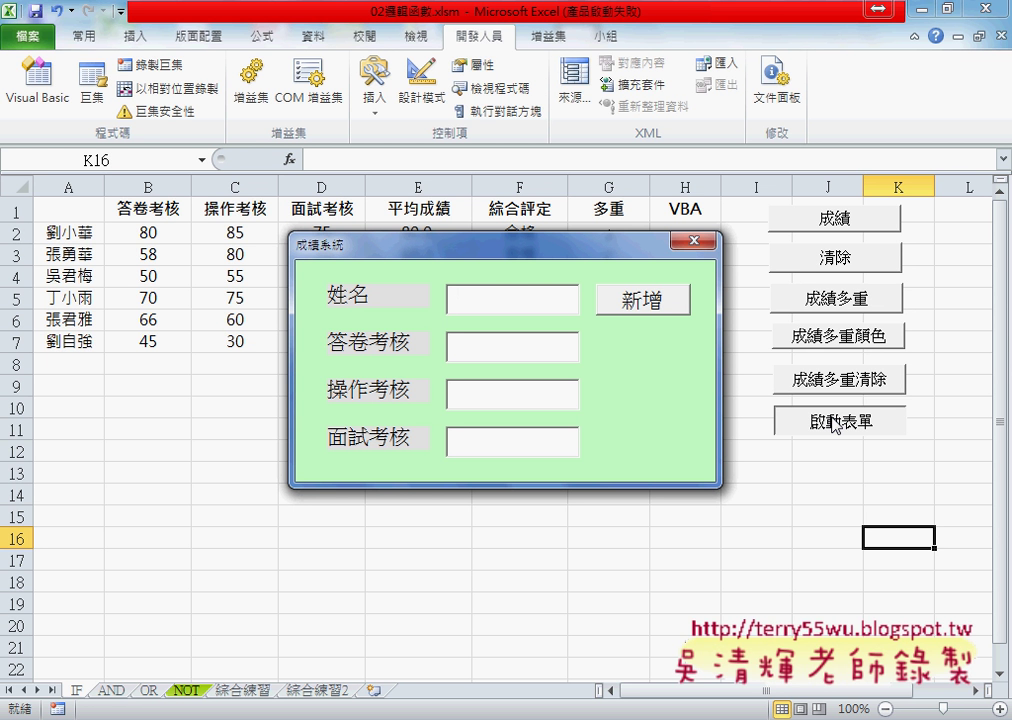
# - Enter name XXXX with scores 60, 20, 80, submit with 新增, and move the form below the table
pyautogui.moveTo(585, 492)
pyautogui.mouseDown()
pyautogui.moveTo(505, 228)
pyautogui.moveTo(612, 489)
pyautogui.mouseUp()
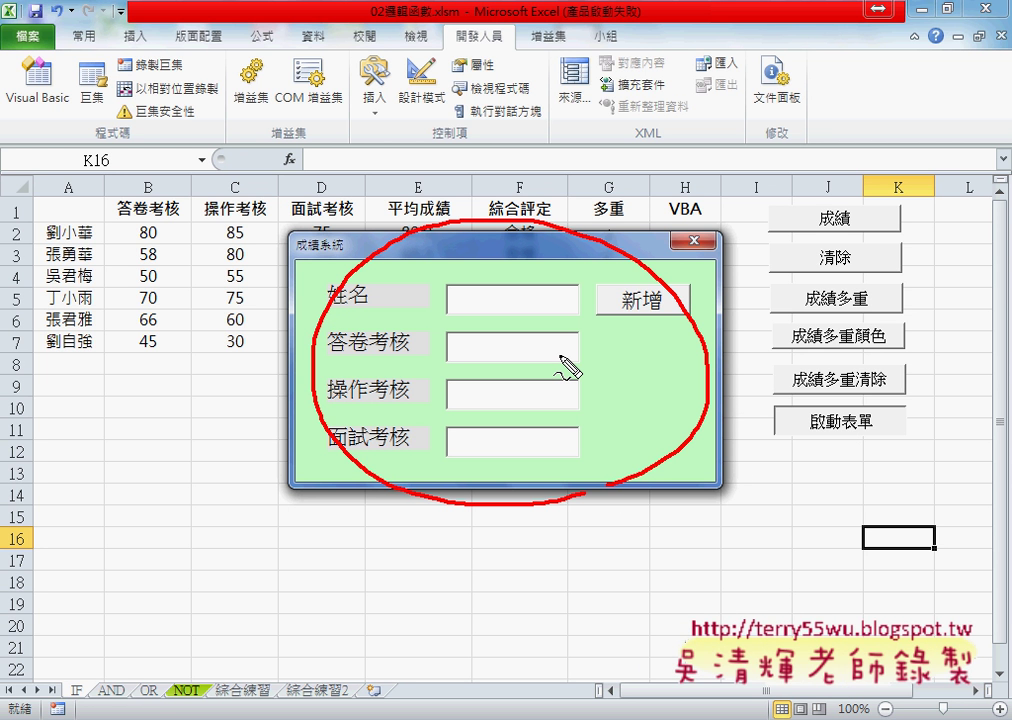
pyautogui.press('Escape')
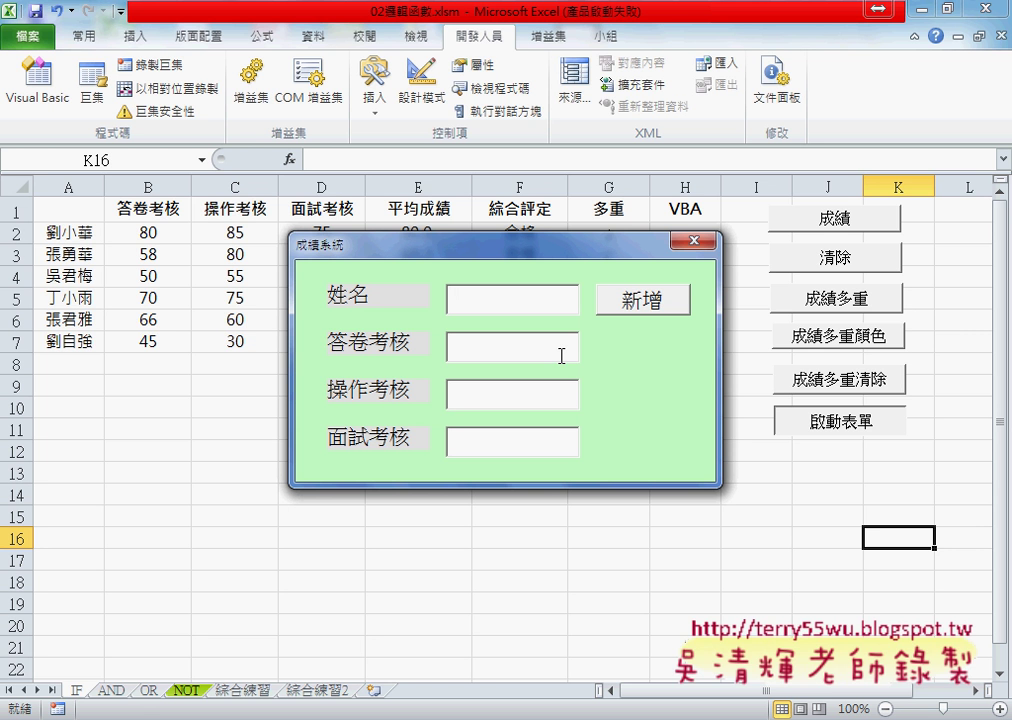
pyautogui.write('XXXX')
pyautogui.write('6')
pyautogui.write('0')
pyautogui.write('20')
pyautogui.write('80')
pyautogui.click(674, 300)
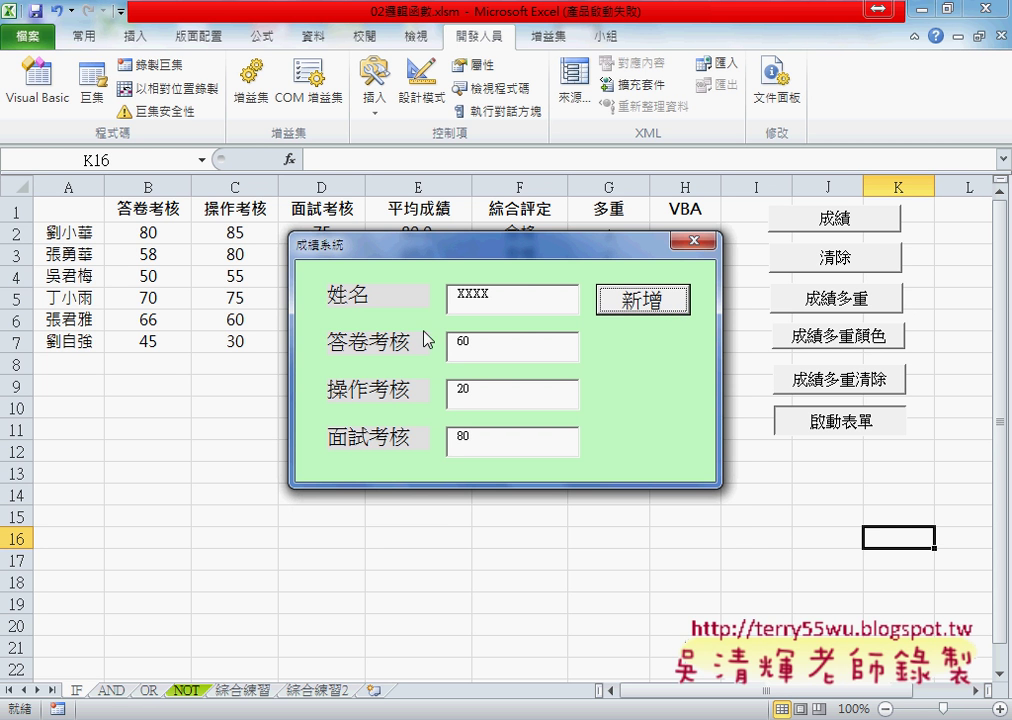
pyautogui.moveTo(431, 244); pyautogui.dragTo(463, 420)
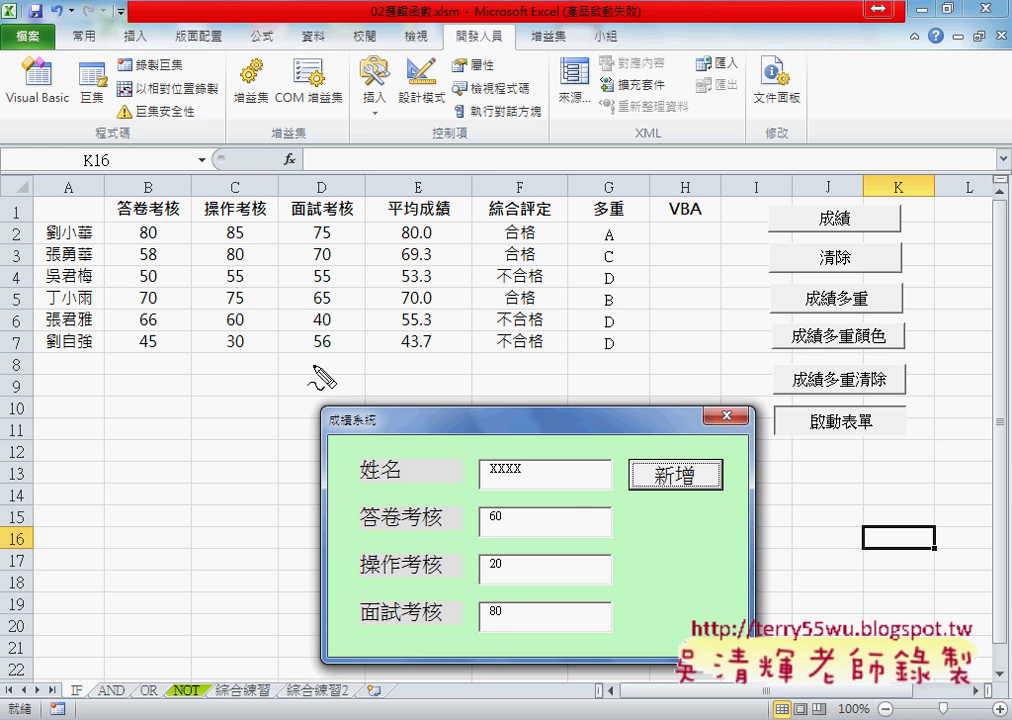
pyautogui.moveTo(655, 492); pyautogui.dragTo(718, 490)
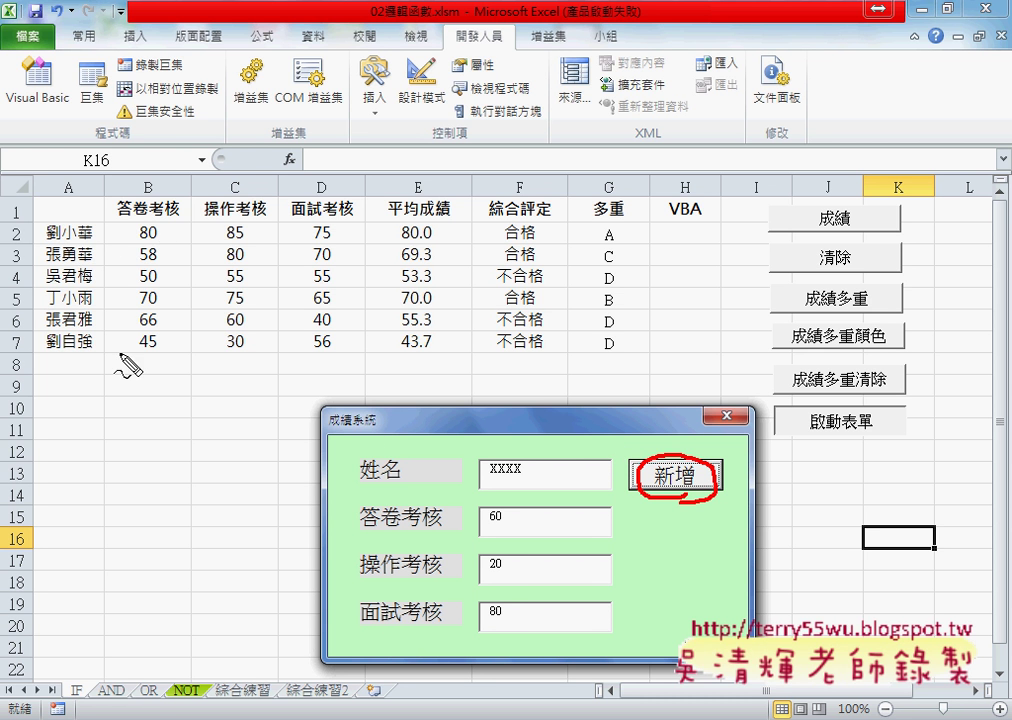
pyautogui.moveTo(10, 344)
pyautogui.mouseDown()
pyautogui.moveTo(24, 356)
pyautogui.moveTo(22, 382)
pyautogui.mouseUp()
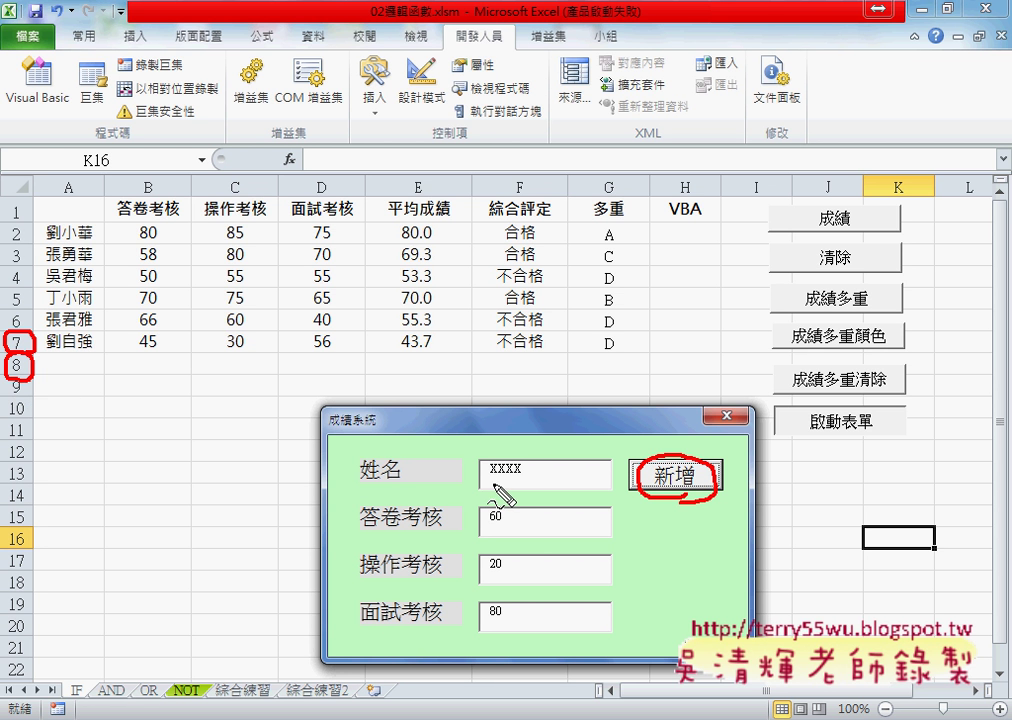
pyautogui.moveTo(491, 485); pyautogui.dragTo(522, 485)
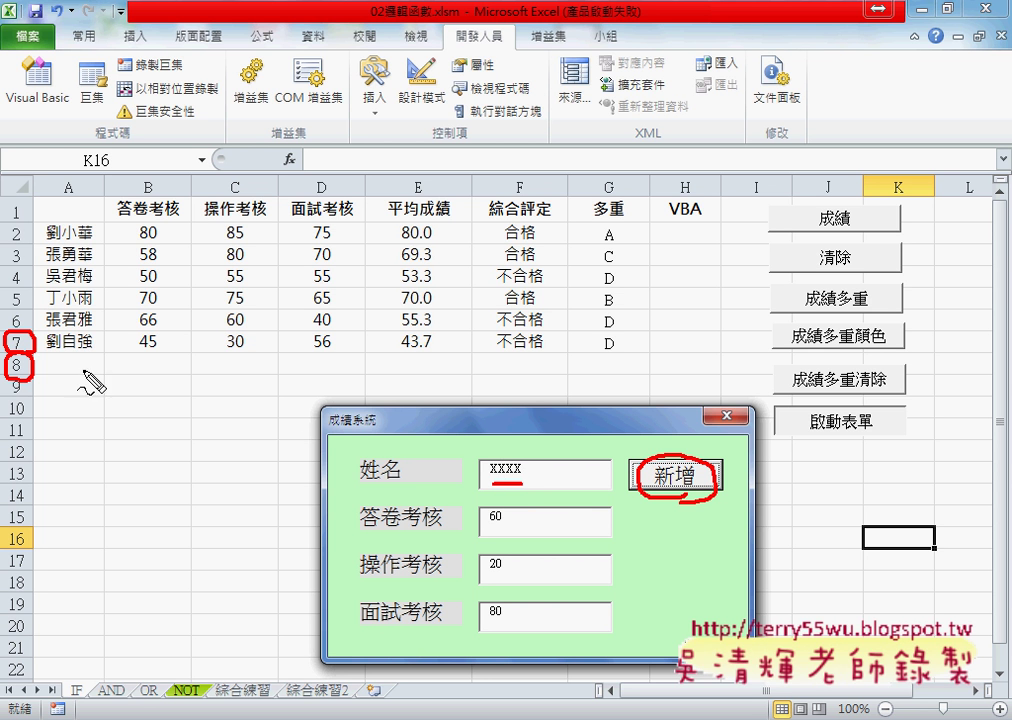
pyautogui.moveTo(78, 177); pyautogui.dragTo(63, 205)
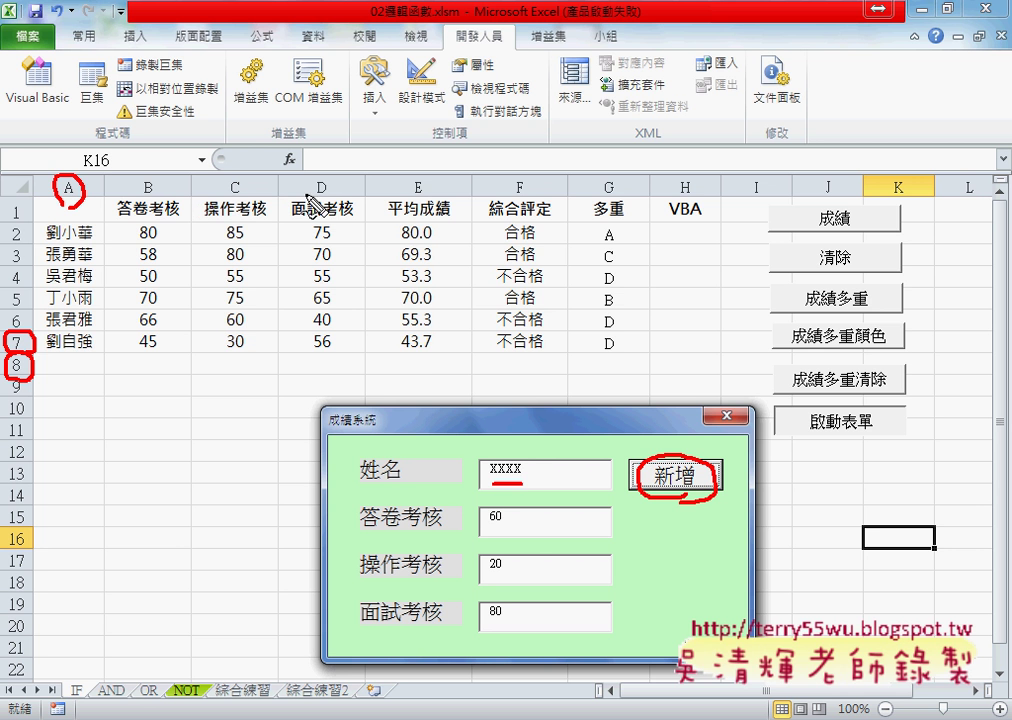
pyautogui.moveTo(440, 379); pyautogui.dragTo(426, 377)
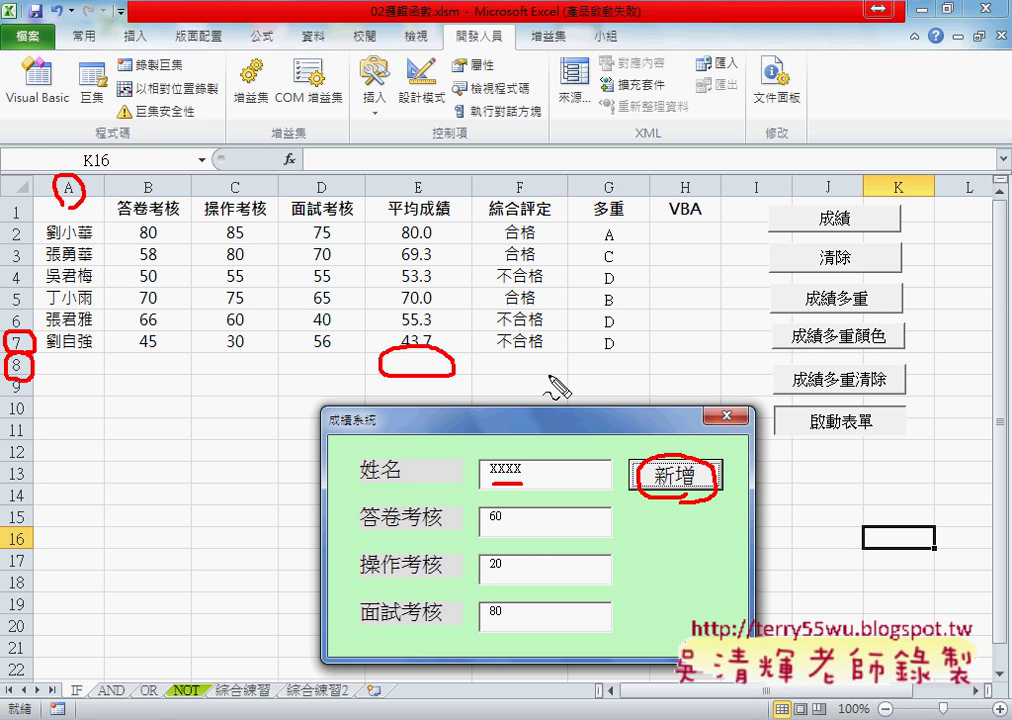
pyautogui.moveTo(540, 353)
pyautogui.mouseDown()
pyautogui.moveTo(562, 376)
pyautogui.moveTo(527, 380)
pyautogui.mouseUp()
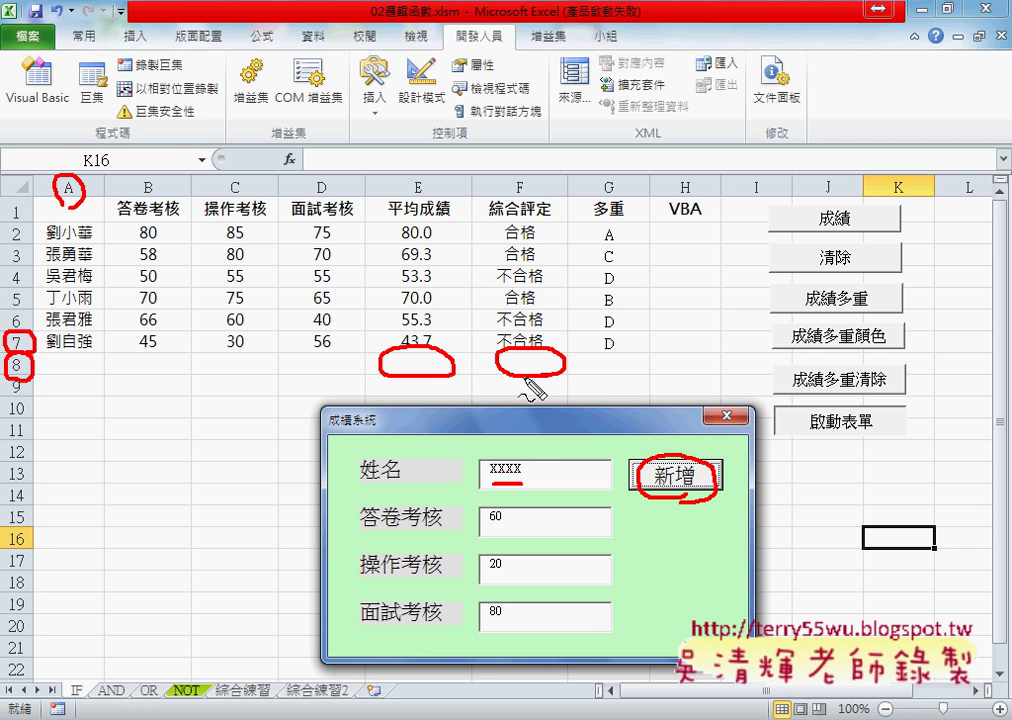
pyautogui.moveTo(600, 347)
pyautogui.mouseDown()
pyautogui.moveTo(632, 384)
pyautogui.moveTo(605, 374)
pyautogui.mouseUp()
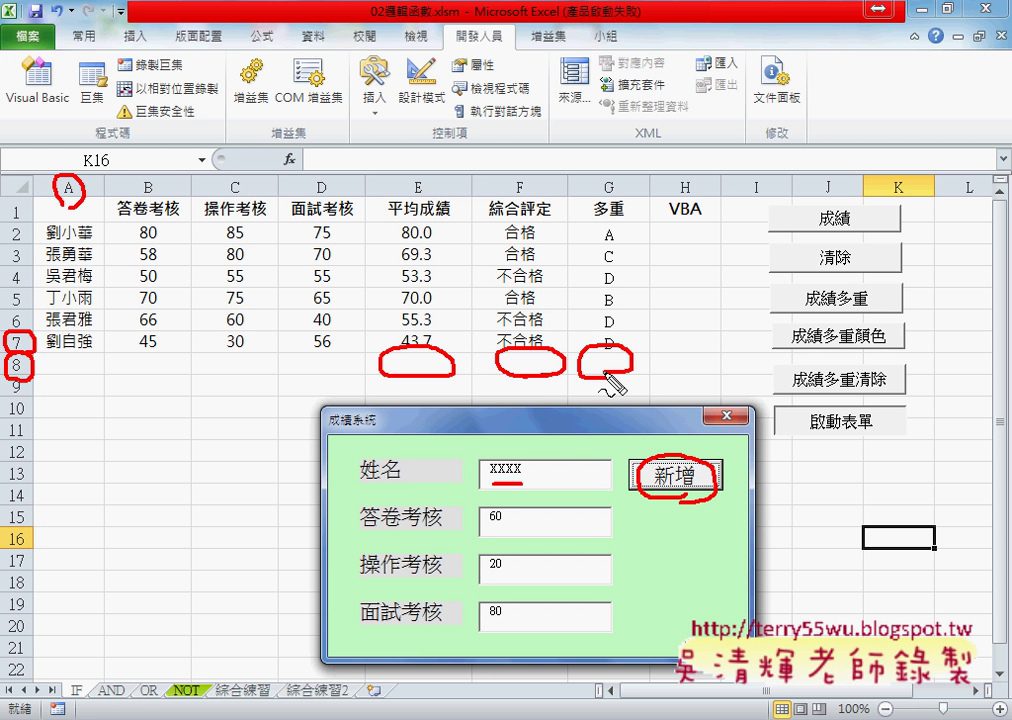
pyautogui.press('Escape')
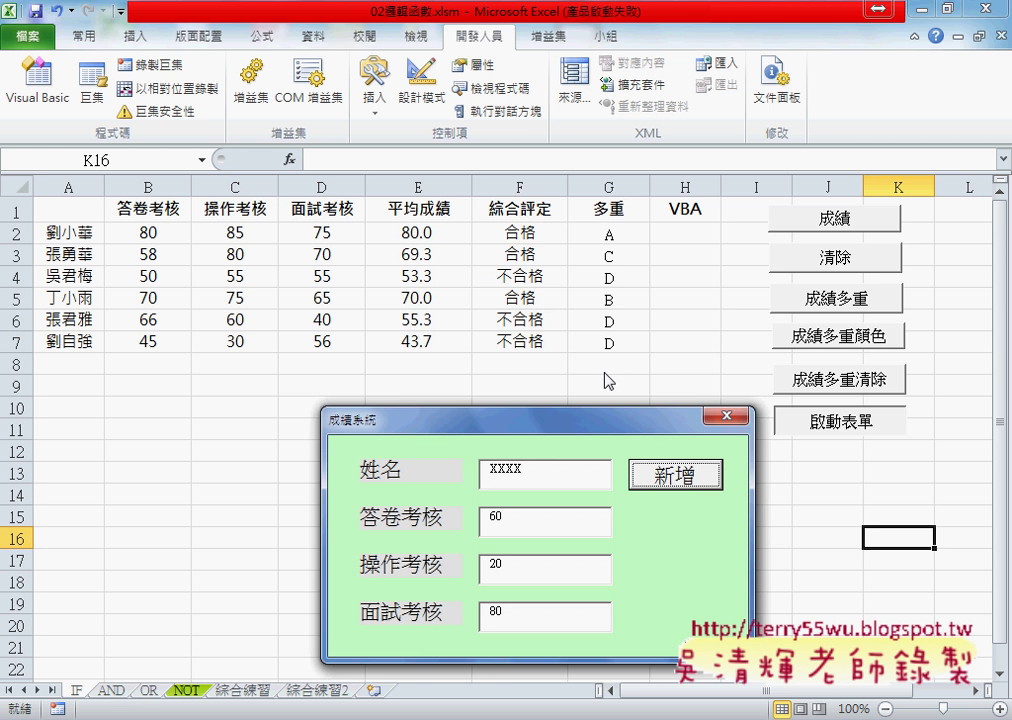
# - Close, reopen and close the 成績系統 form from the worksheet button
pyautogui.click(727, 415)
pyautogui.click(838, 422)
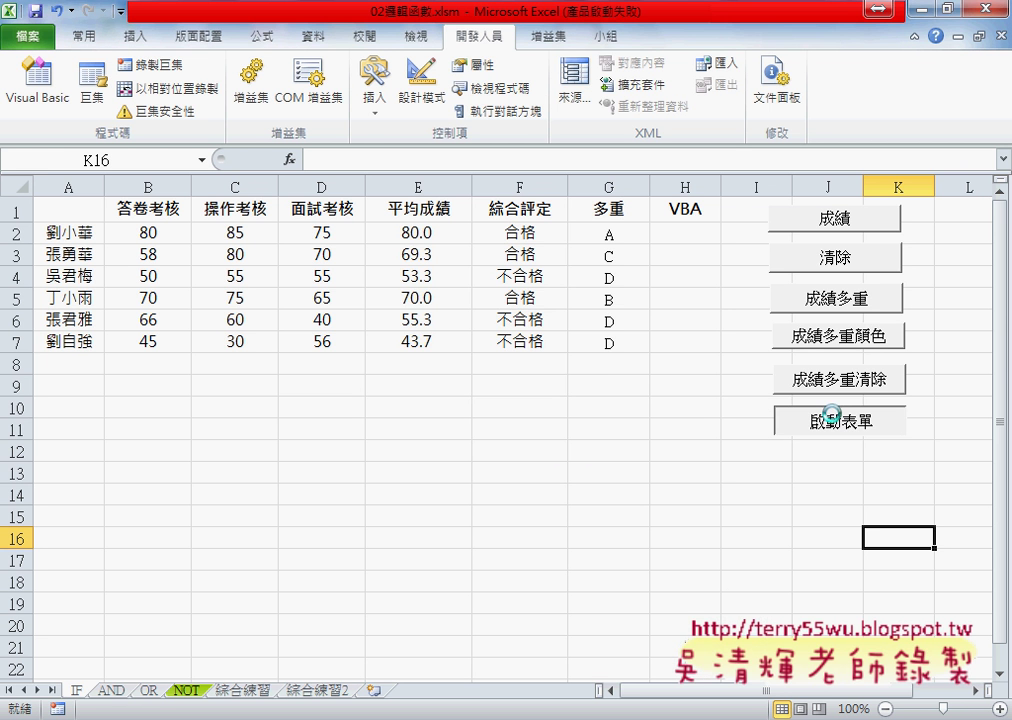
pyautogui.click(697, 241)
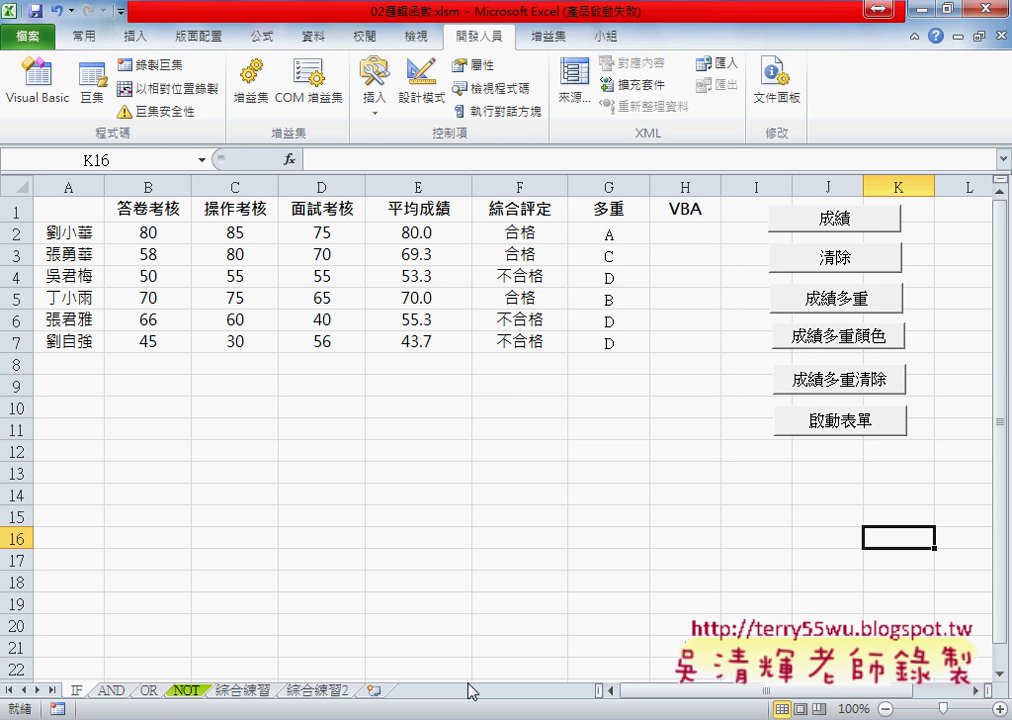
# - Show Module1's 啟動表單 Sub with home.Show in a narrowed VBA editor beside the sheet
pyautogui.hotkey('alt', 'F11')
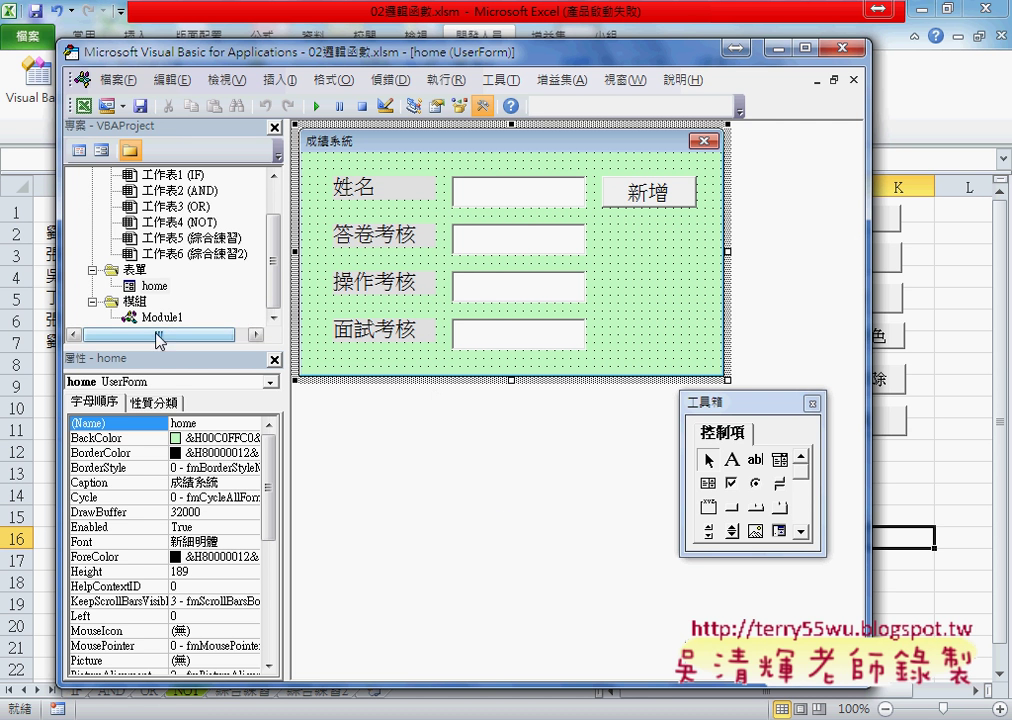
pyautogui.doubleClick(136, 317)
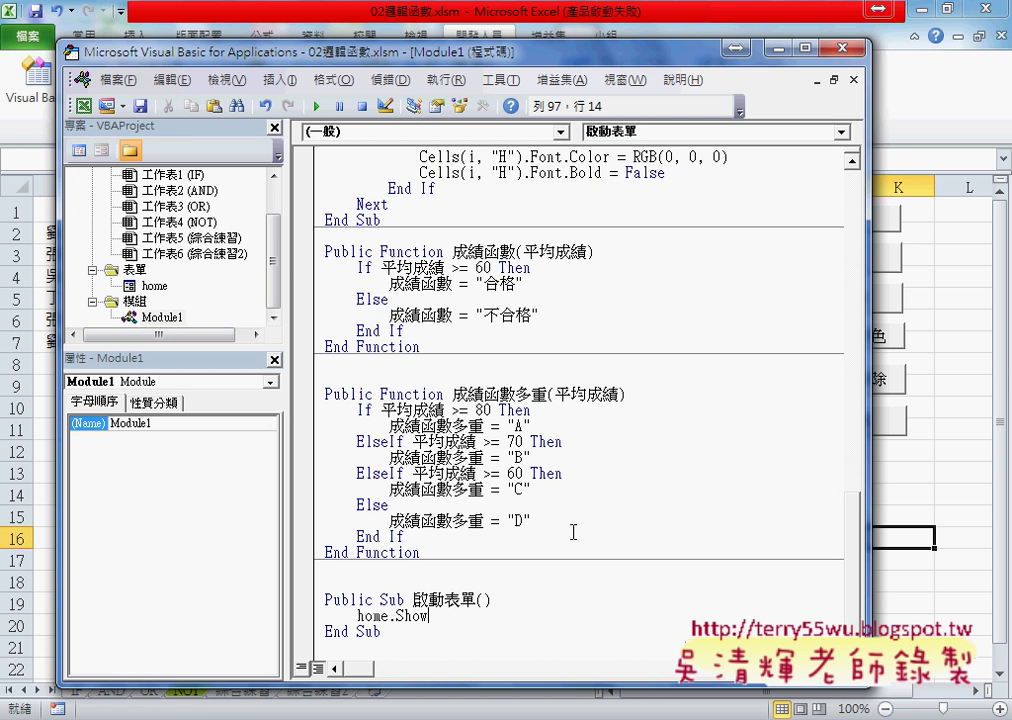
pyautogui.moveTo(436, 645); pyautogui.dragTo(324, 583)
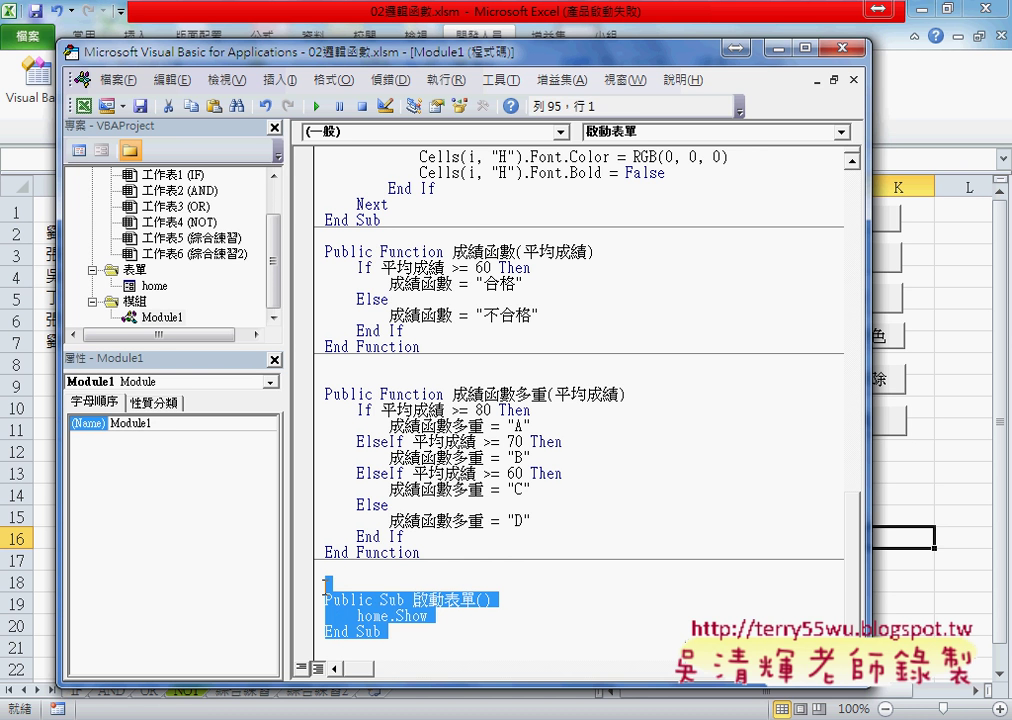
pyautogui.moveTo(869, 450); pyautogui.dragTo(737, 450)
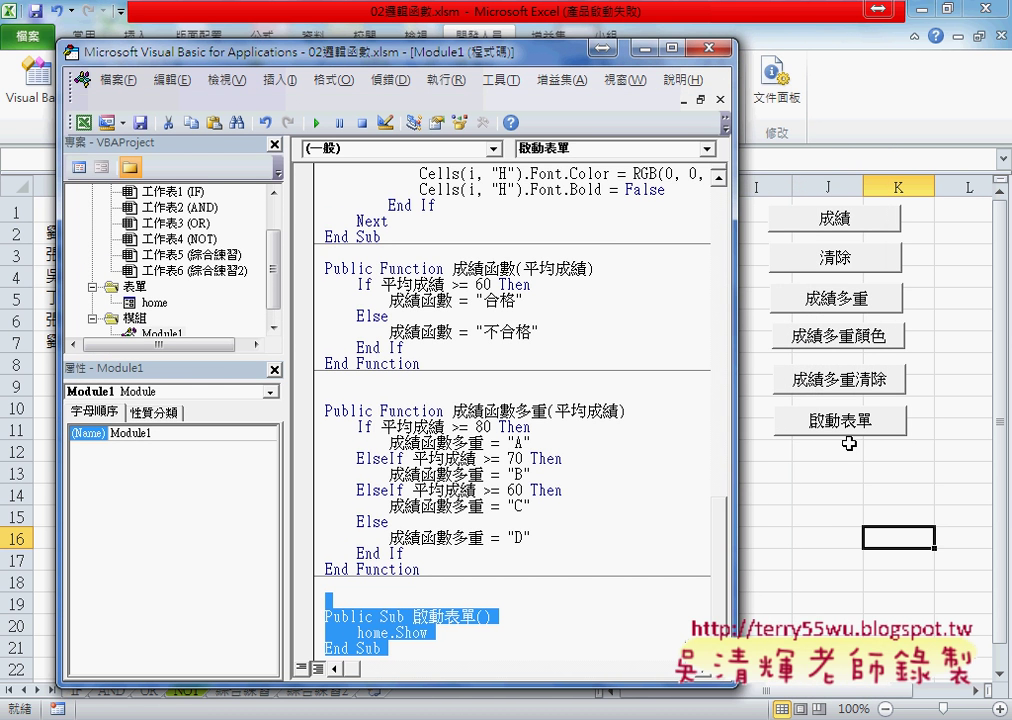